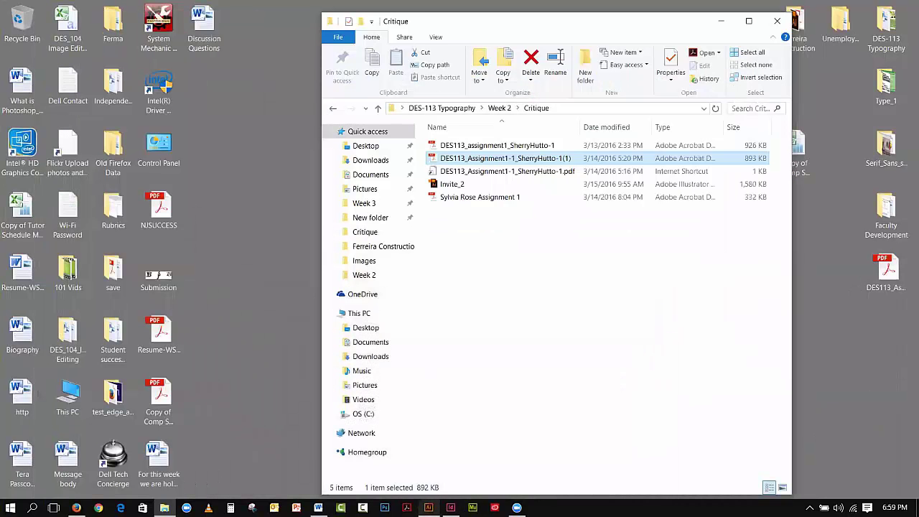
pyautogui.click(429, 507)
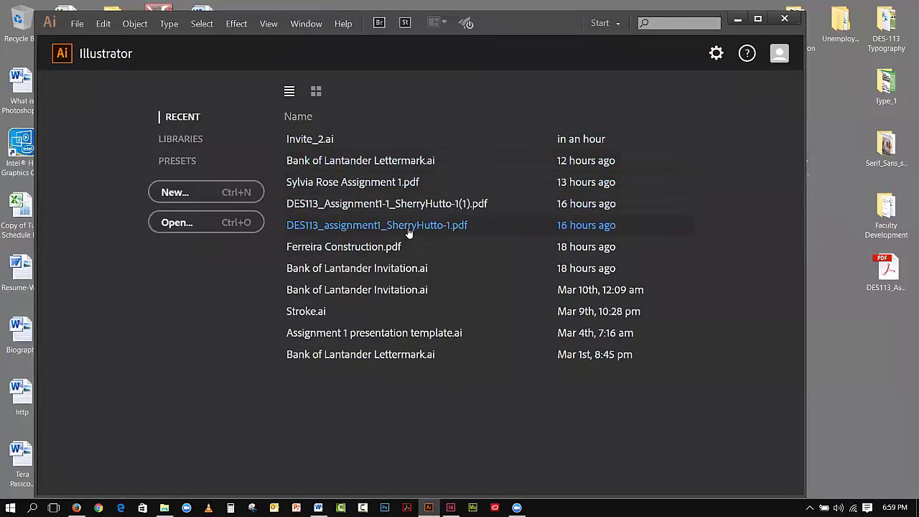
# Open the DES113 Assignment 1 PDF from recent files and move the Missing Fonts notice aside
pyautogui.click(415, 204)
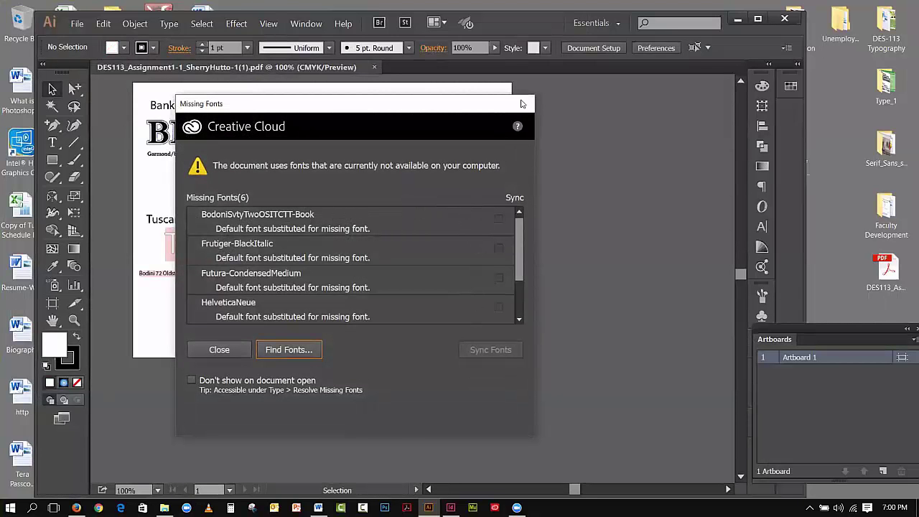
pyautogui.moveTo(486, 106); pyautogui.dragTo(602, 142)
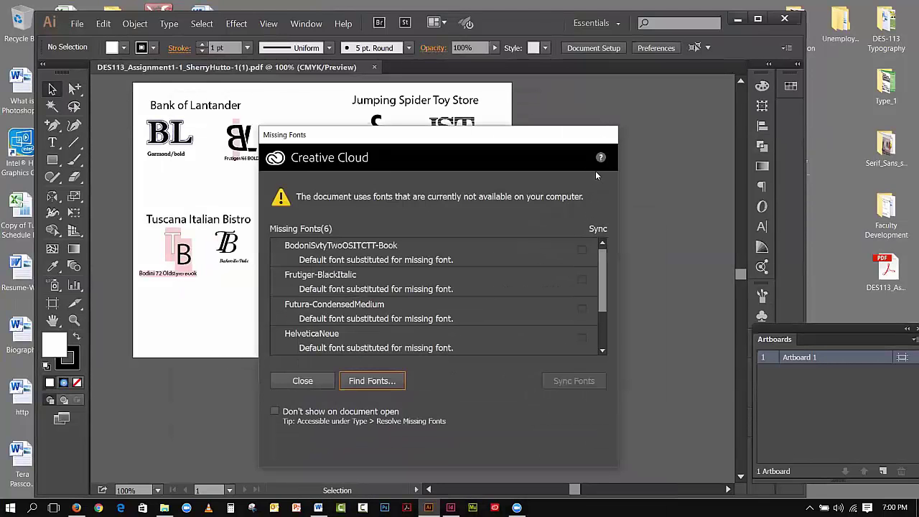
# Close the Missing Fonts notice and zoom in on the Tuscana Italian Bistro's TB monogram
pyautogui.click(315, 381)
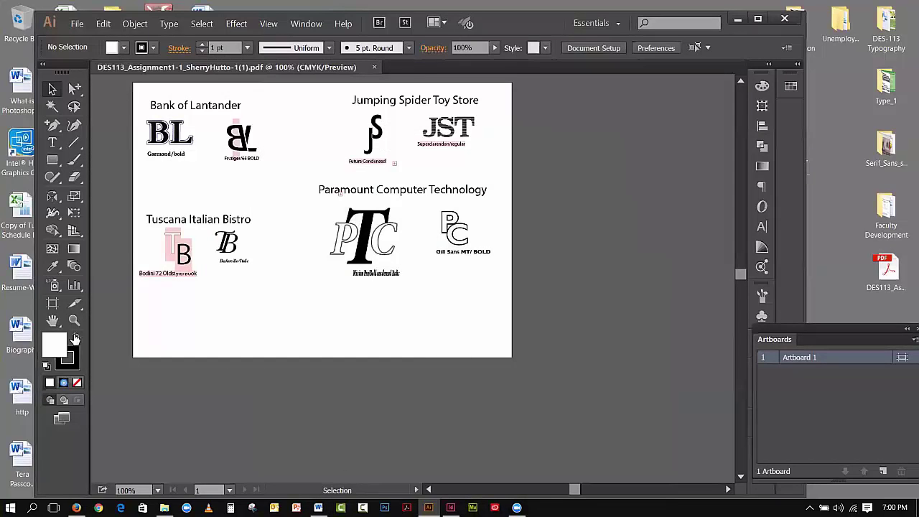
pyautogui.click(74, 320)
pyautogui.moveTo(203, 228); pyautogui.dragTo(256, 263)
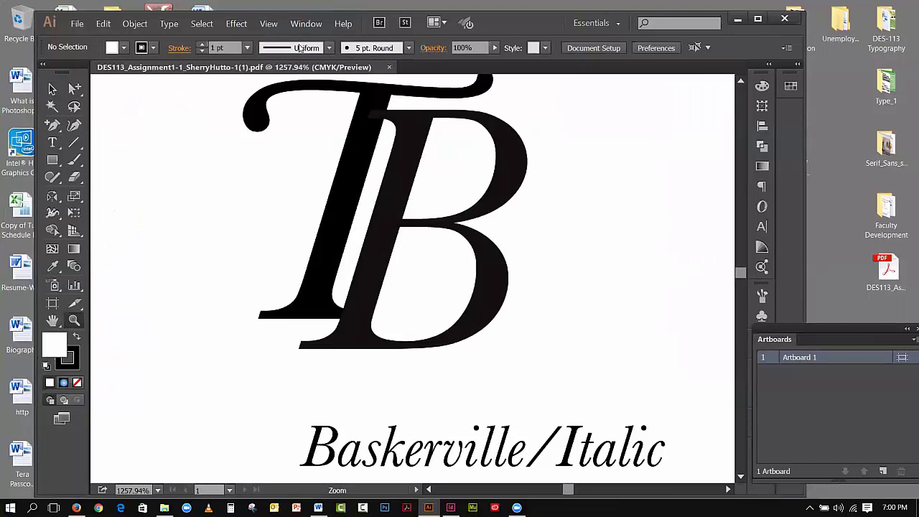
pyautogui.click(817, 67)
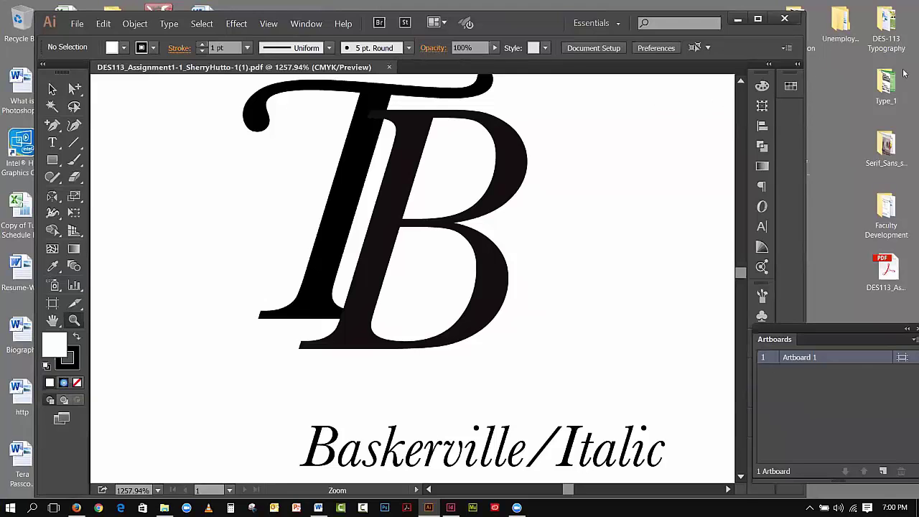
pyautogui.click(740, 80)
pyautogui.moveTo(742, 81); pyautogui.dragTo(742, 81)
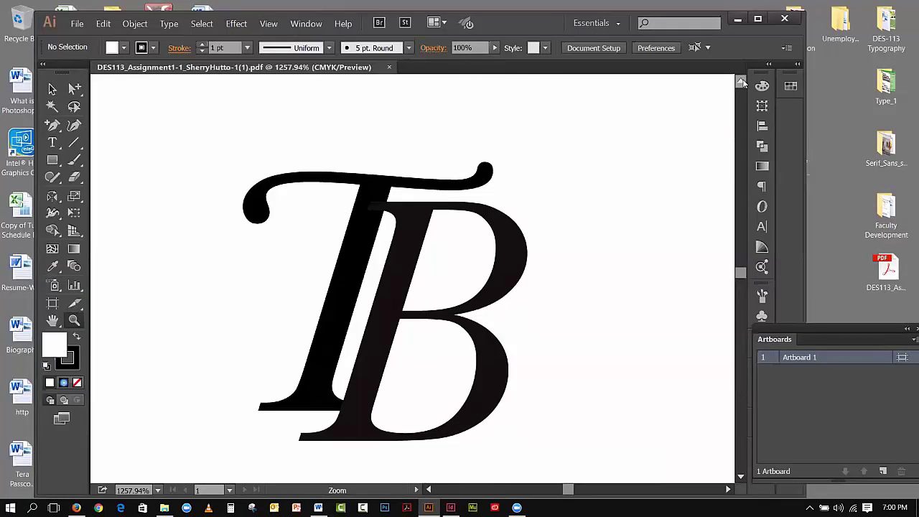
pyautogui.click(52, 88)
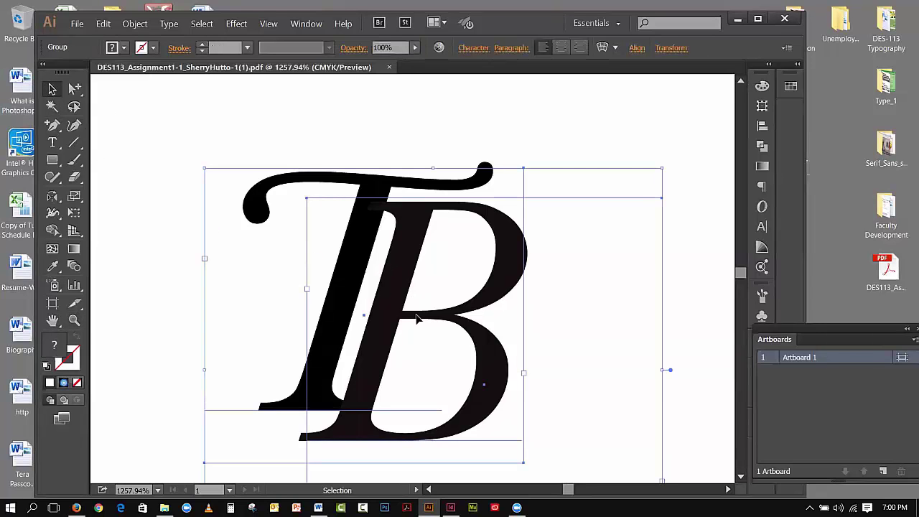
pyautogui.click(404, 267)
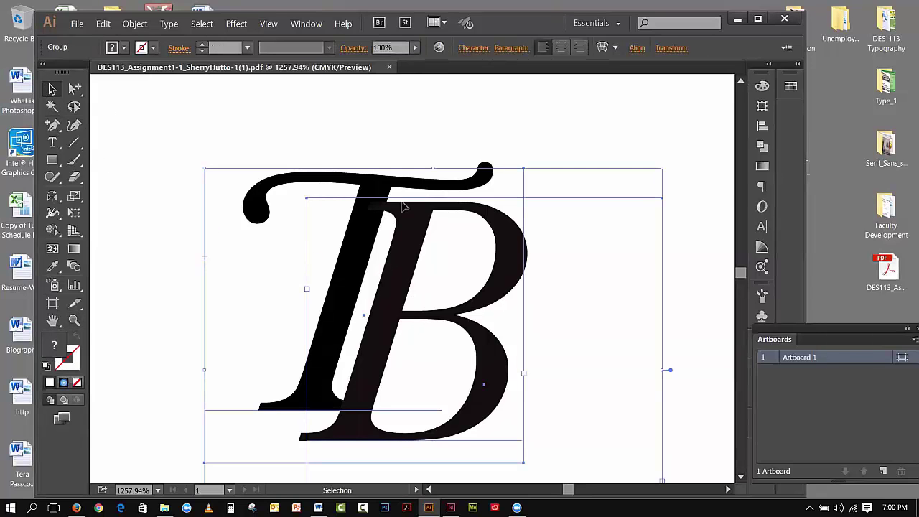
pyautogui.click(270, 24)
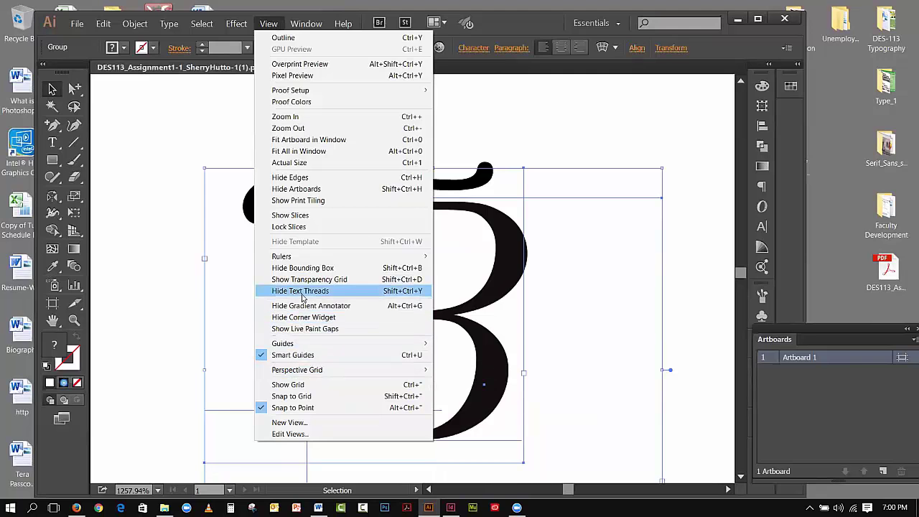
pyautogui.click(302, 268)
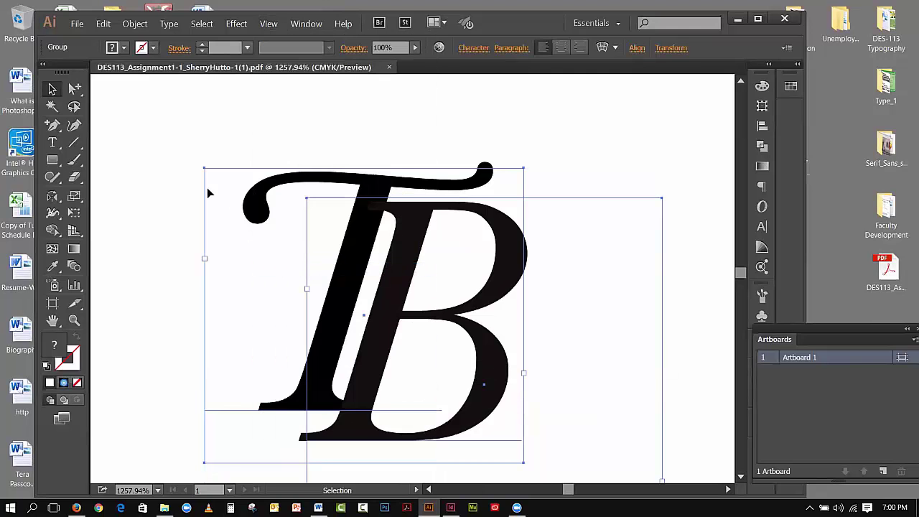
pyautogui.click(151, 153)
pyautogui.click(418, 242)
pyautogui.click(269, 26)
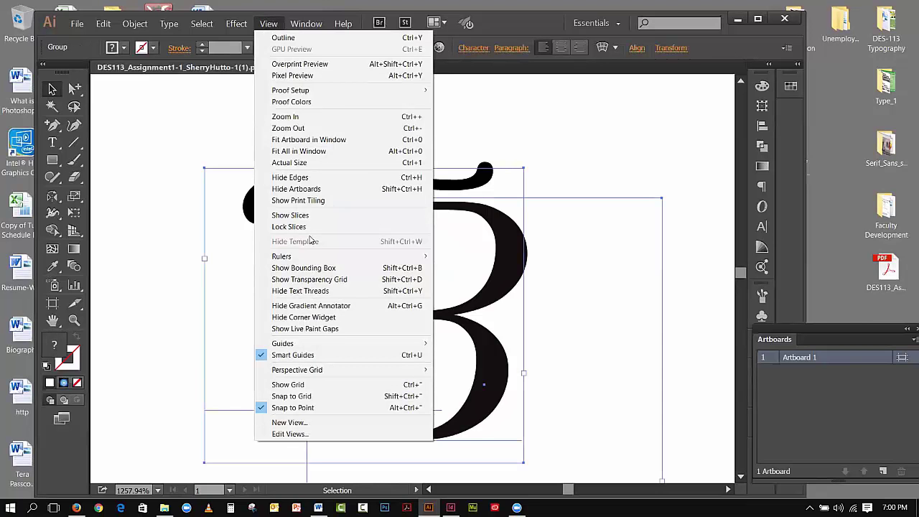
pyautogui.click(151, 220)
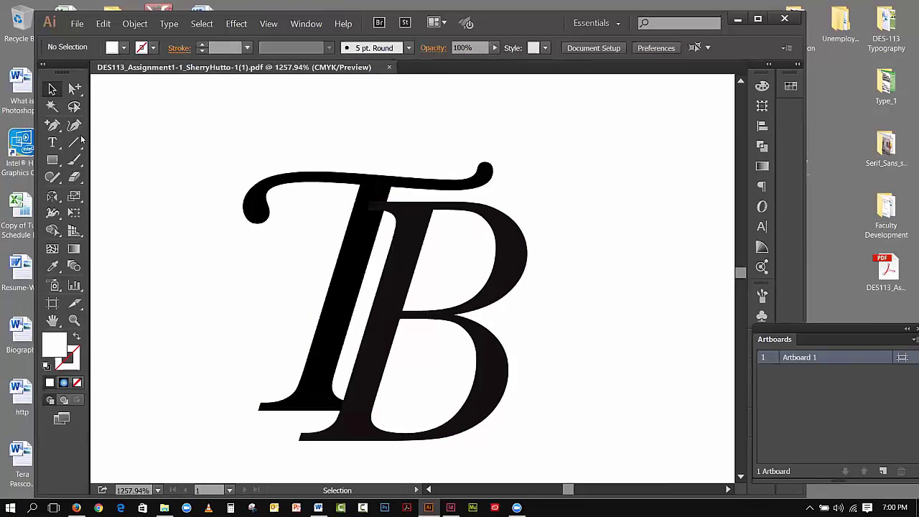
pyautogui.click(513, 218)
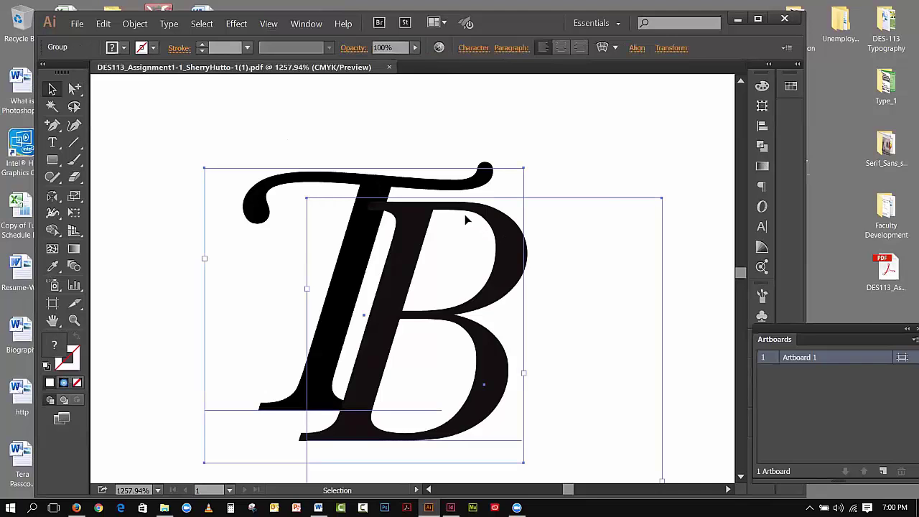
pyautogui.click(627, 130)
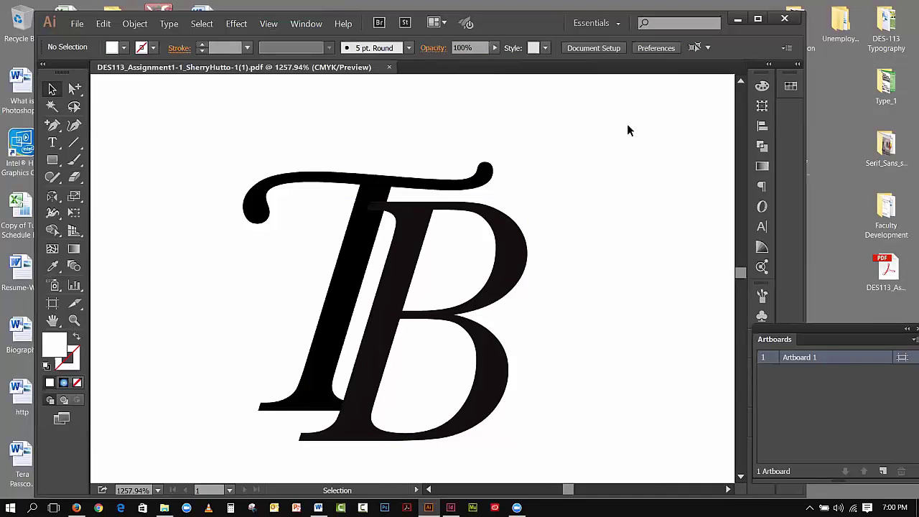
# Save the assignment as an Adobe Illustrator (*.AI) file, accepting the default Illustrator Options
pyautogui.click(77, 24)
pyautogui.click(97, 122)
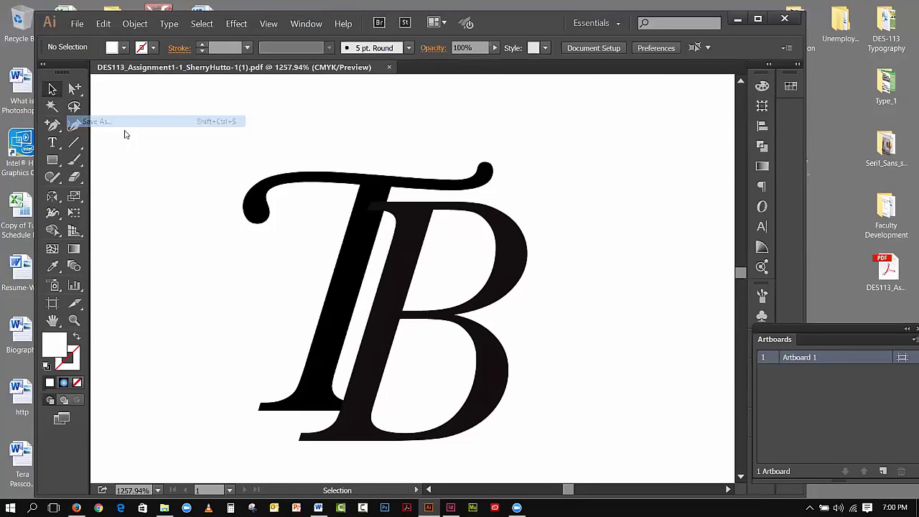
pyautogui.click(216, 249)
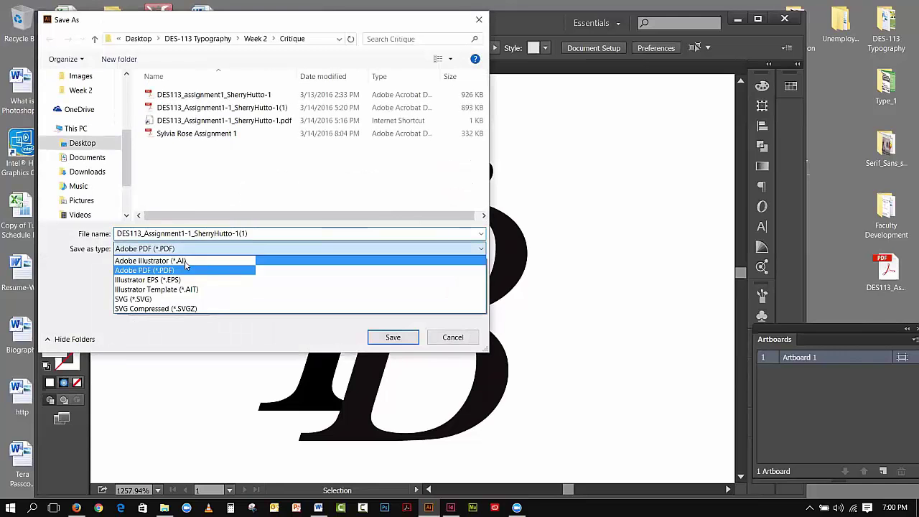
pyautogui.click(191, 256)
pyautogui.click(382, 340)
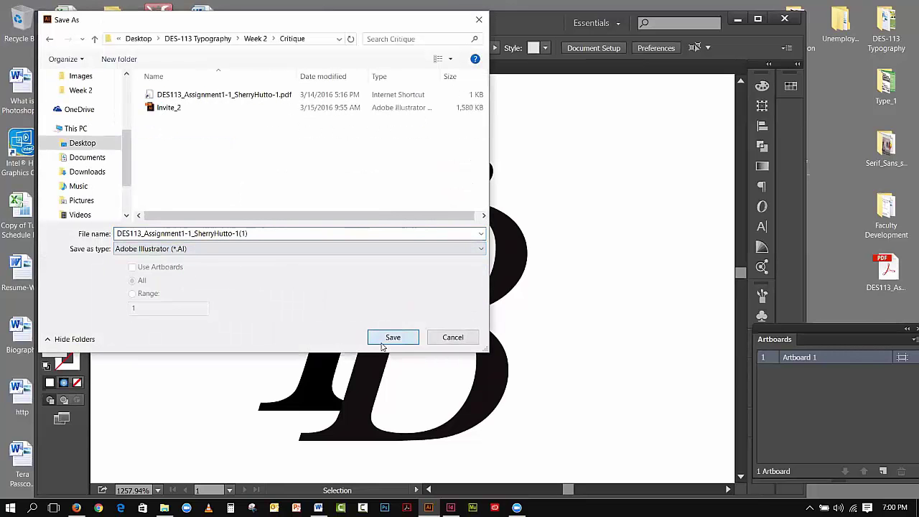
pyautogui.click(487, 447)
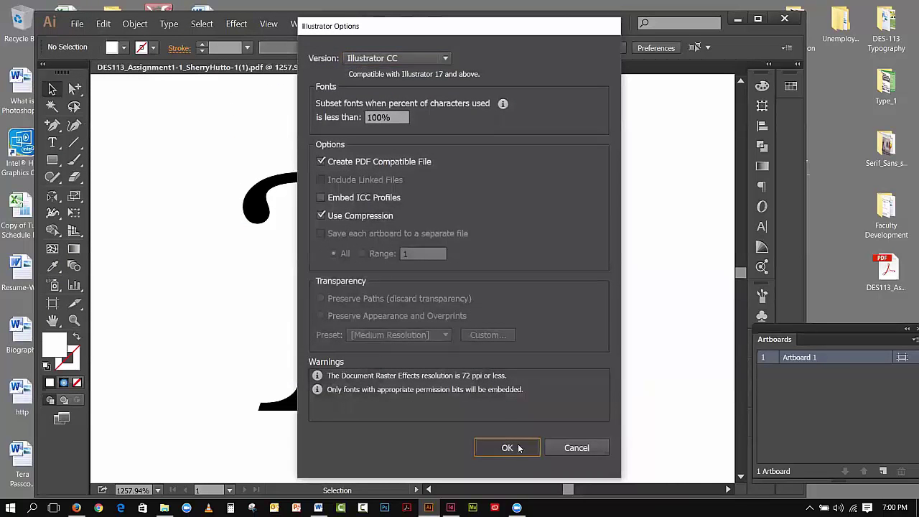
pyautogui.click(476, 345)
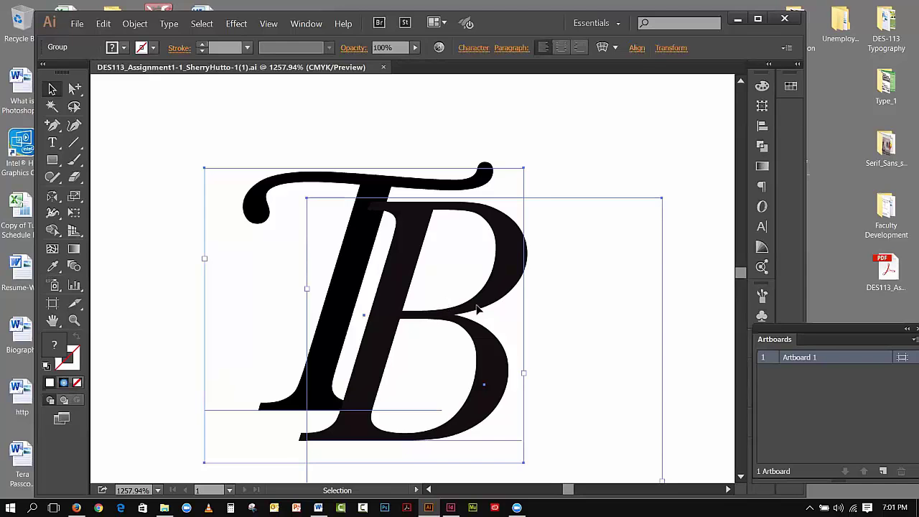
# Reselect the TB monogram group and ungroup it into separate T and B letters
pyautogui.click(566, 160)
pyautogui.click(501, 278)
pyautogui.click(131, 26)
pyautogui.click(133, 74)
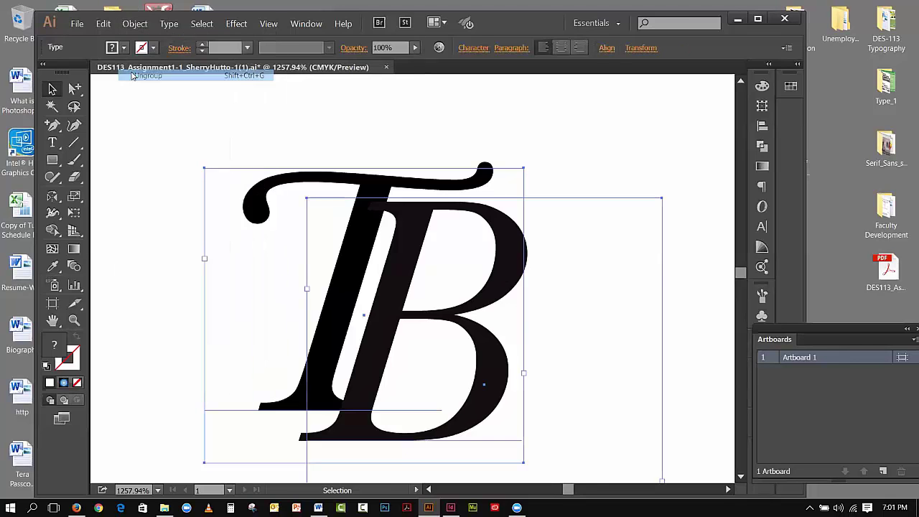
# Select the B on its own and nudge it right, then select and deselect the T
pyautogui.click(125, 84)
pyautogui.click(414, 295)
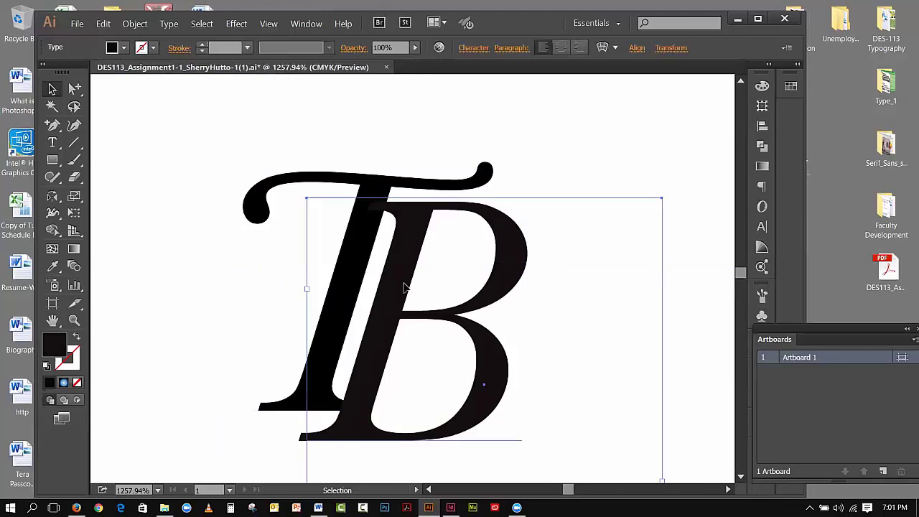
pyautogui.press('Right')
pyautogui.press('Right')
pyautogui.press('Right')
pyautogui.press('Right')
pyautogui.press('Right')
pyautogui.press('Right')
pyautogui.press('Right')
pyautogui.press('Right')
pyautogui.press('Right')
pyautogui.press('Right')
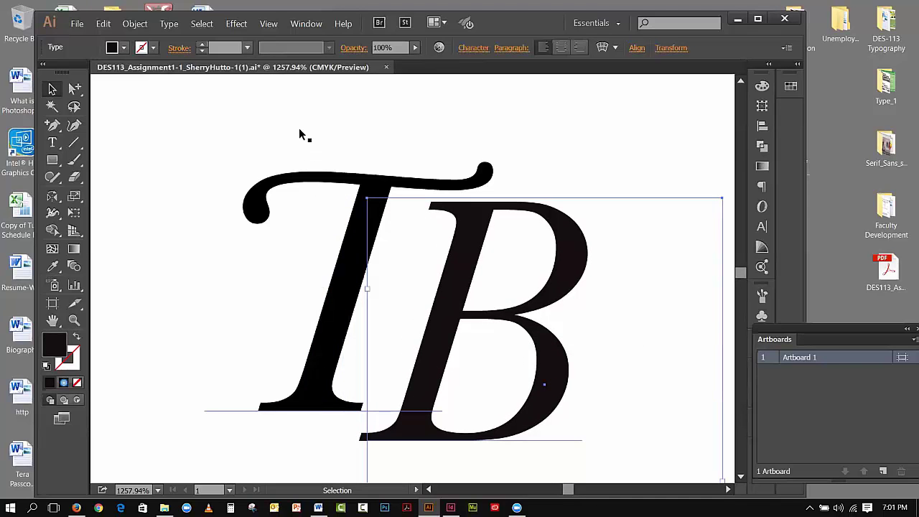
pyautogui.click(329, 415)
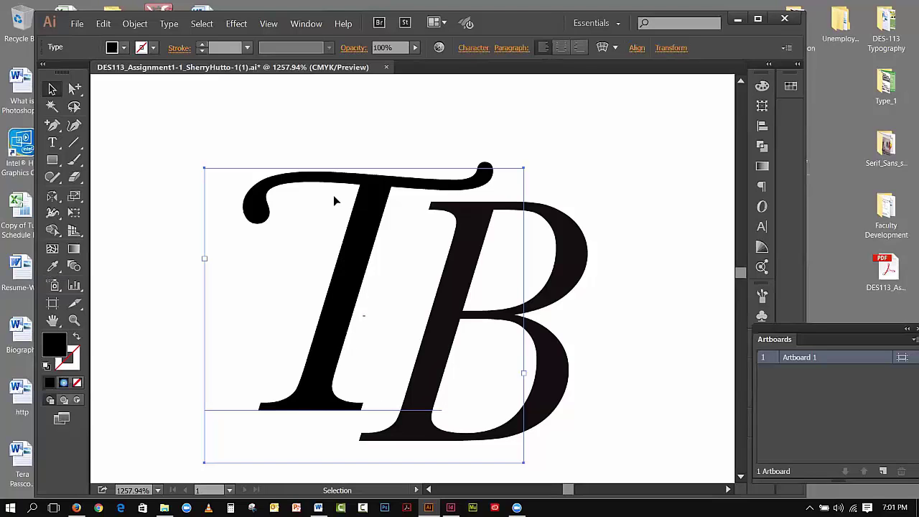
pyautogui.click(347, 101)
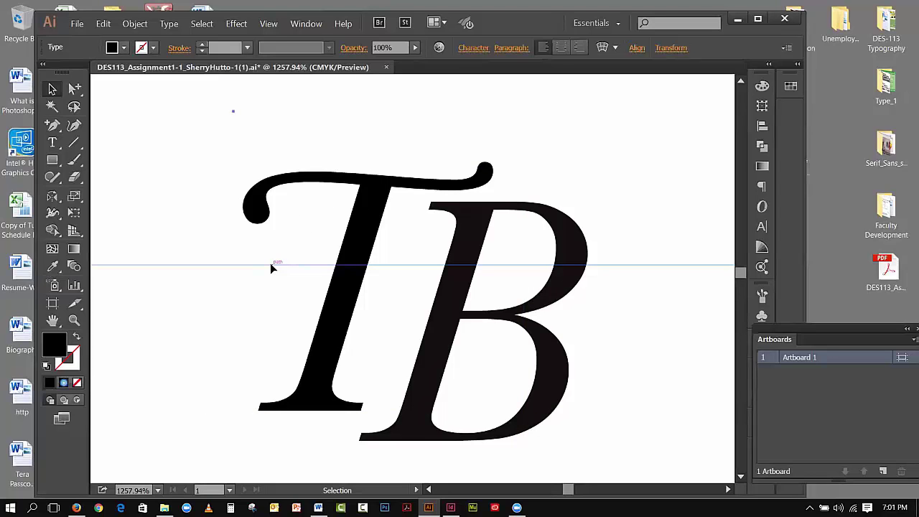
# Hide the stray horizontal guide, undo an accidental T move, and marquee-select both letters
pyautogui.click(135, 23)
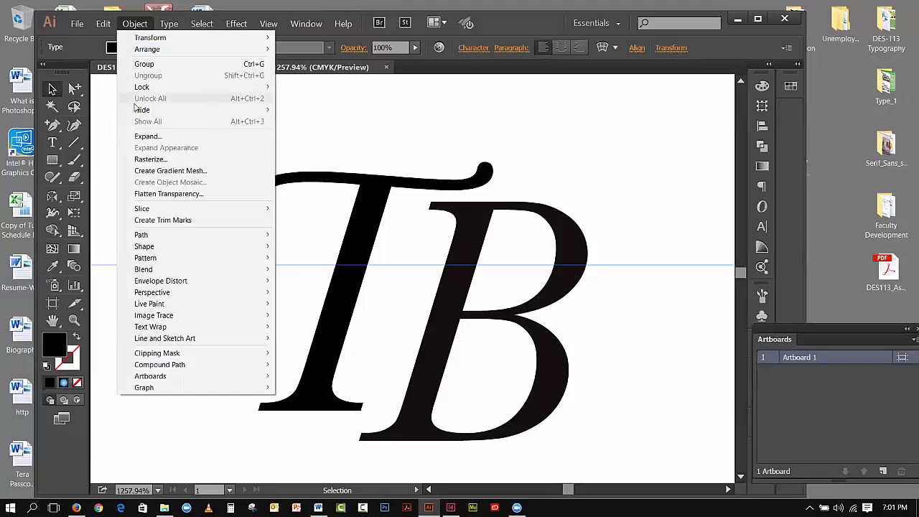
pyautogui.click(334, 109)
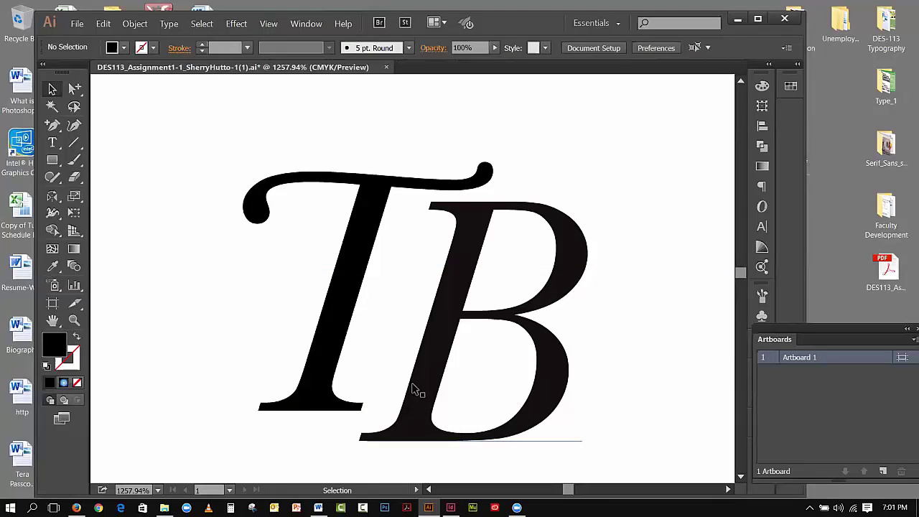
pyautogui.moveTo(236, 160); pyautogui.dragTo(420, 262)
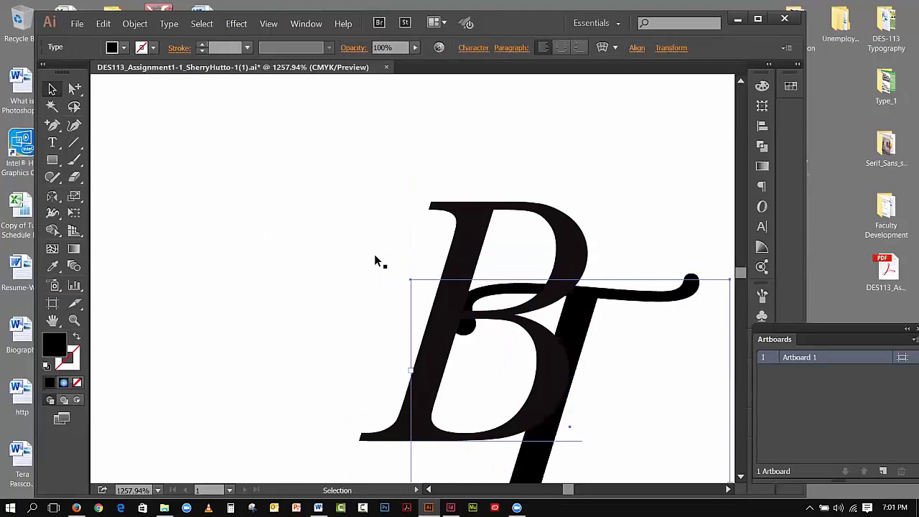
pyautogui.hotkey('ctrl', 'z')
pyautogui.moveTo(122, 125); pyautogui.dragTo(490, 326)
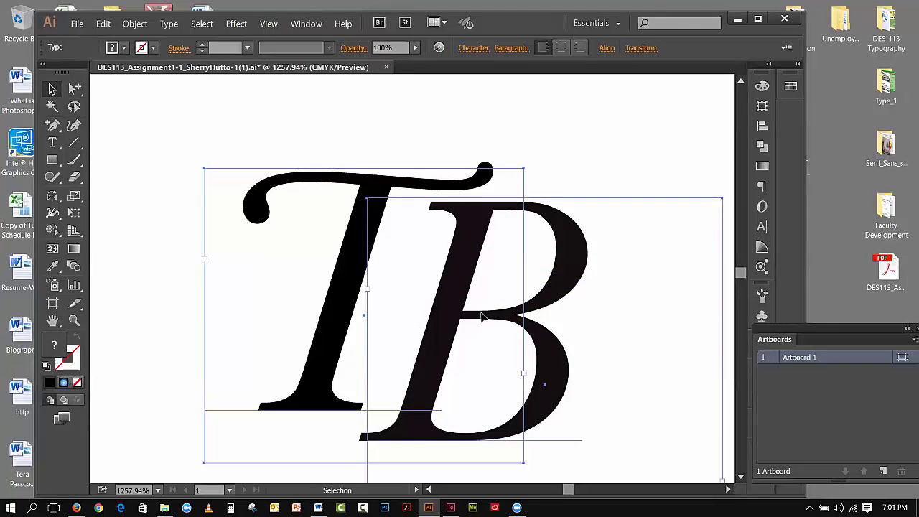
# Apply Type > Create Outlines to the selected T and B letters
pyautogui.click(170, 24)
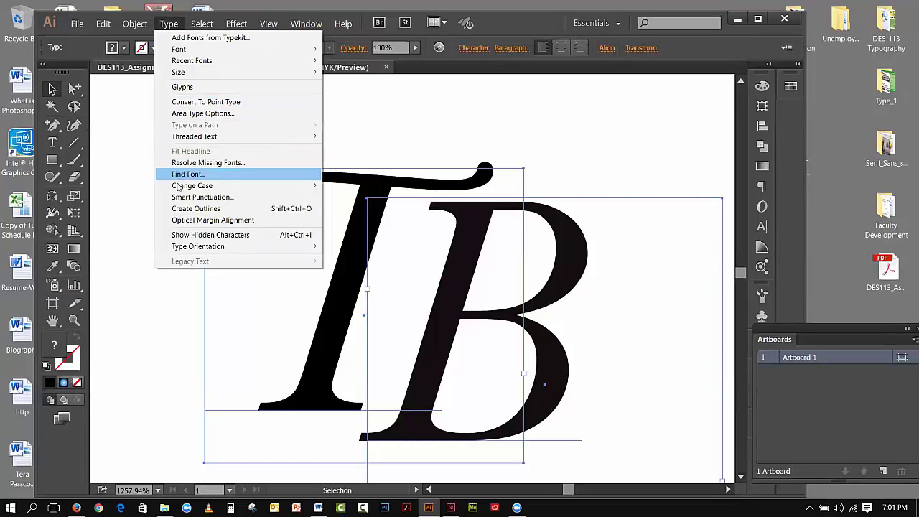
pyautogui.click(179, 209)
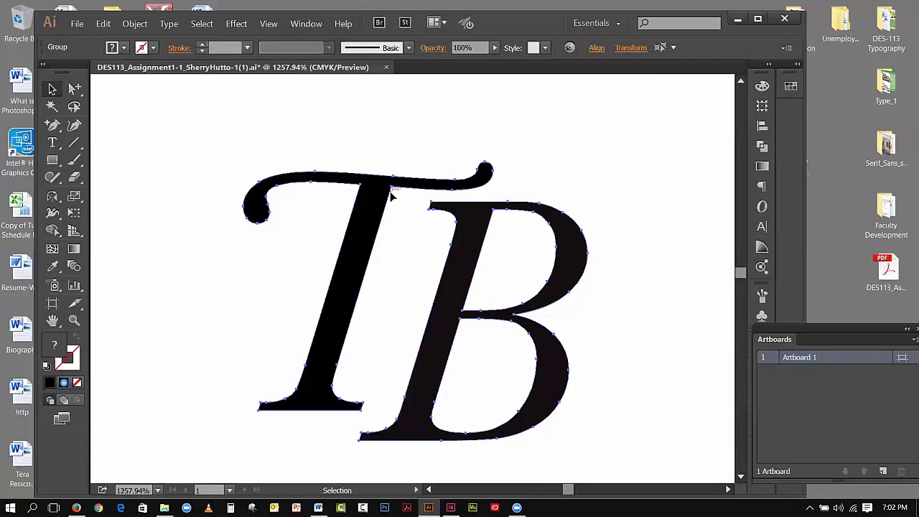
# Select the outlined B and nudge it three steps left, then one step back right
pyautogui.click(656, 306)
pyautogui.click(456, 311)
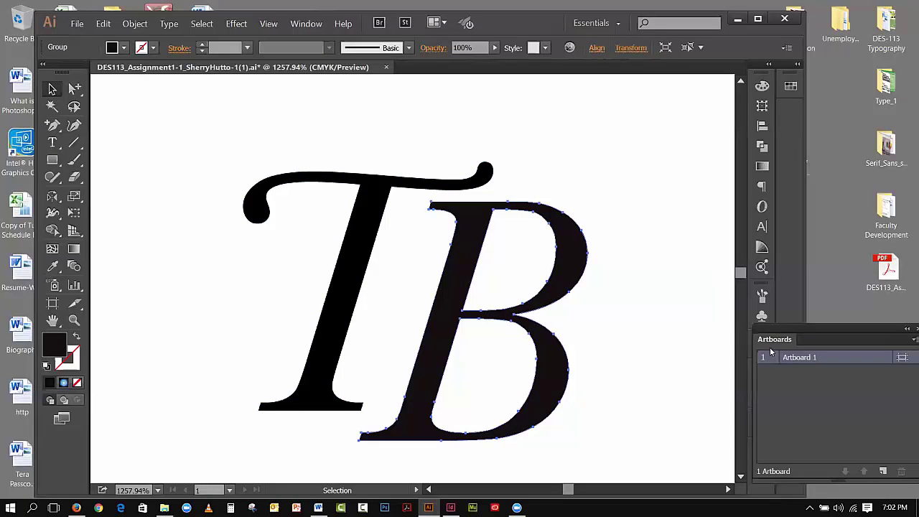
pyautogui.press('Left')
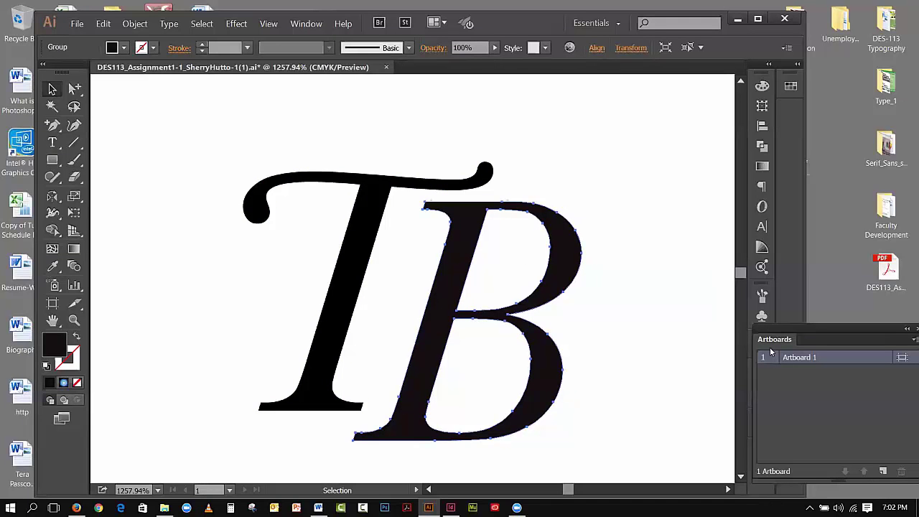
pyautogui.press('Left')
pyautogui.press('Left')
pyautogui.press('Left')
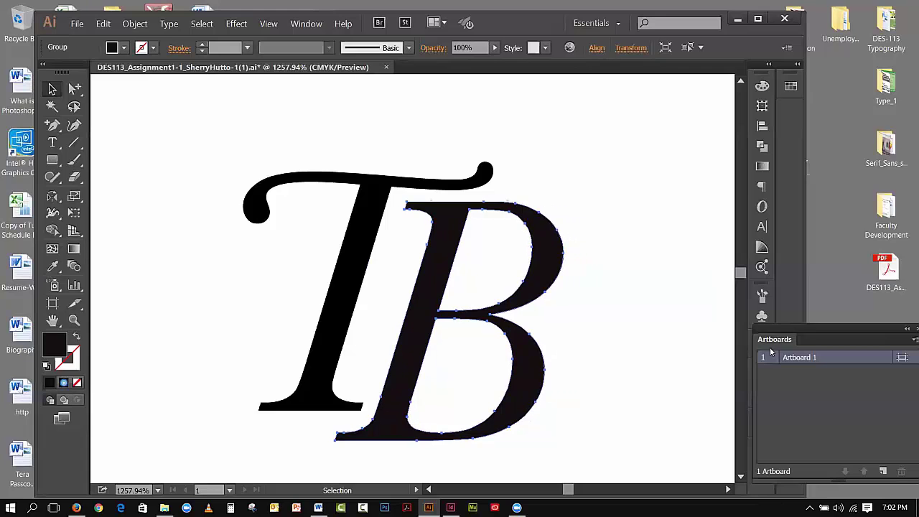
pyautogui.press('Left')
pyautogui.press('Left')
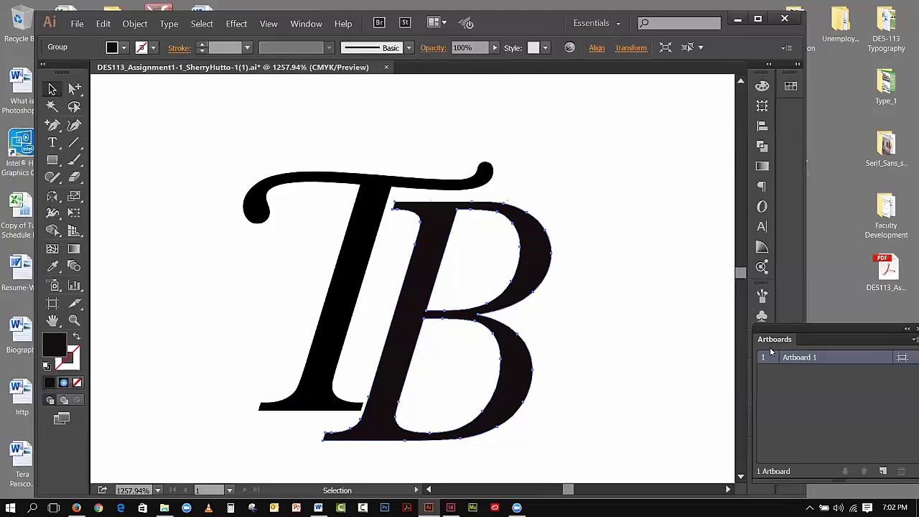
pyautogui.press('Right')
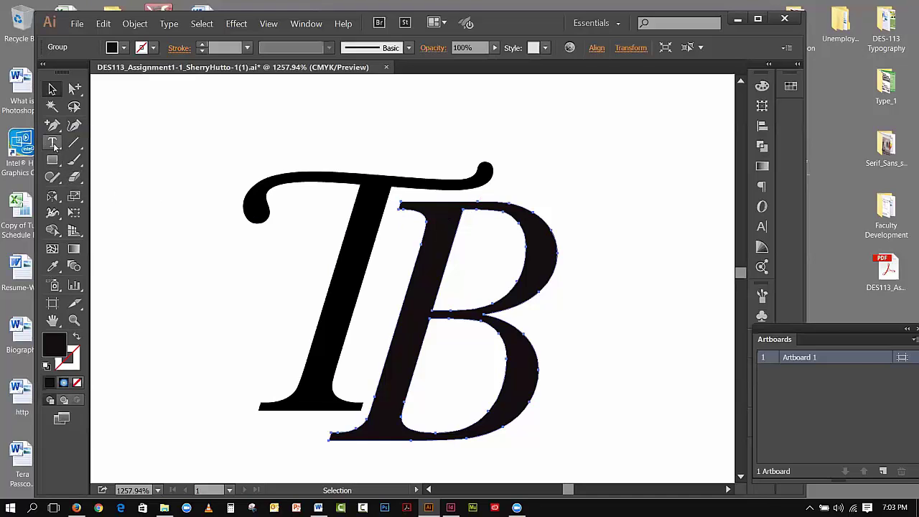
# With the Add Anchor Point Tool, add points on the B's bottom-left and top-left edges, then reselect the B
pyautogui.moveTo(52, 126); pyautogui.dragTo(215, 136)
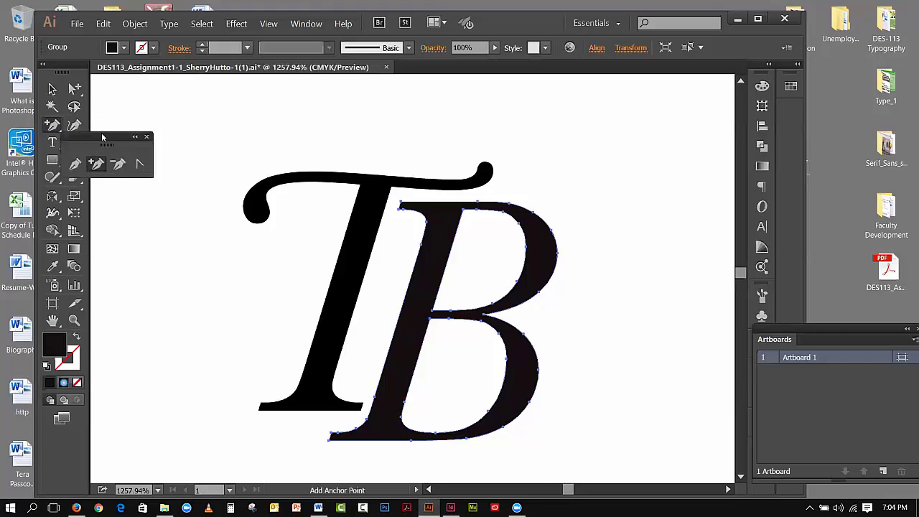
pyautogui.moveTo(103, 136); pyautogui.dragTo(637, 131)
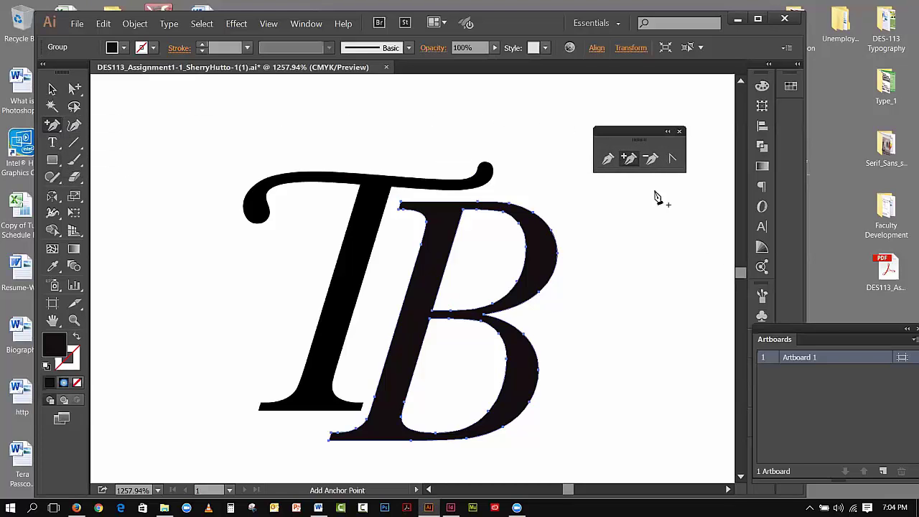
pyautogui.click(633, 159)
pyautogui.click(338, 439)
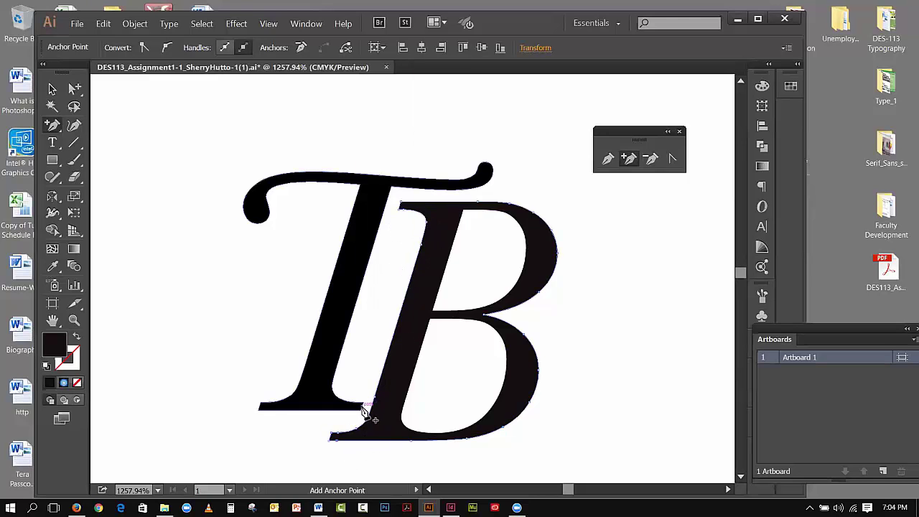
pyautogui.click(407, 206)
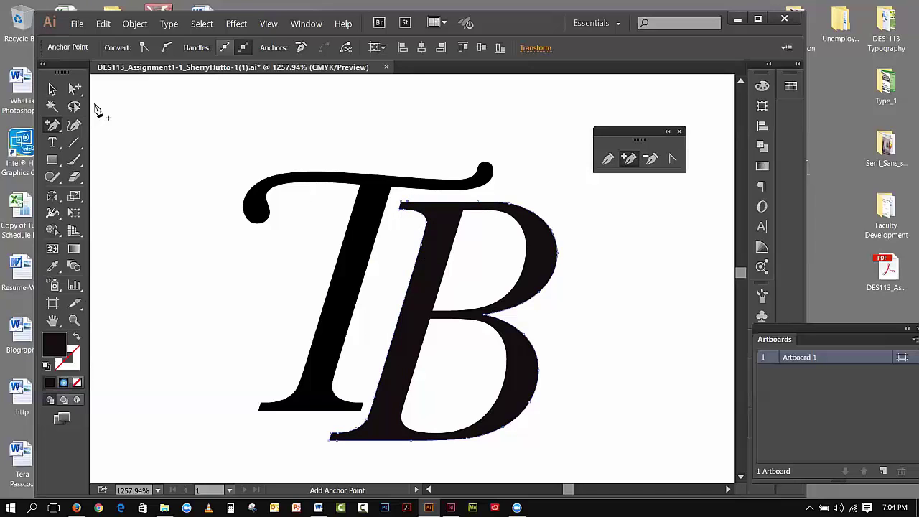
pyautogui.click(51, 89)
pyautogui.click(550, 179)
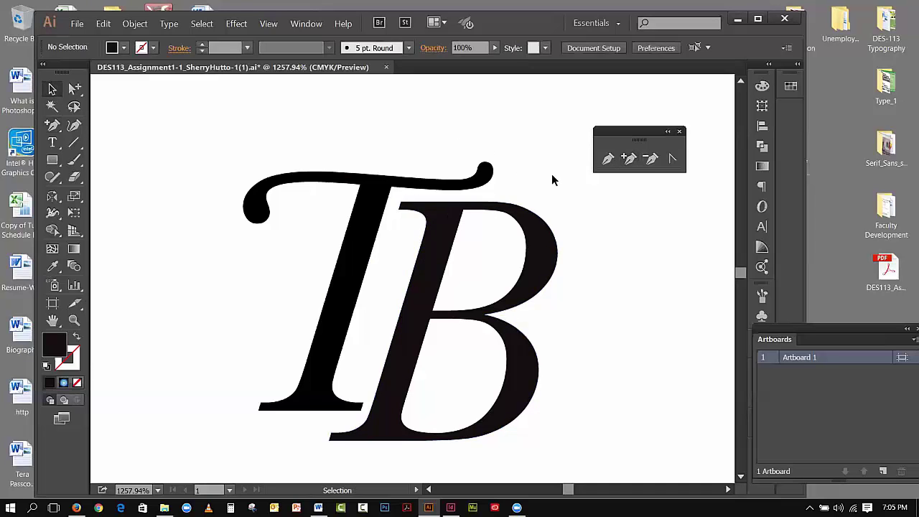
pyautogui.click(474, 207)
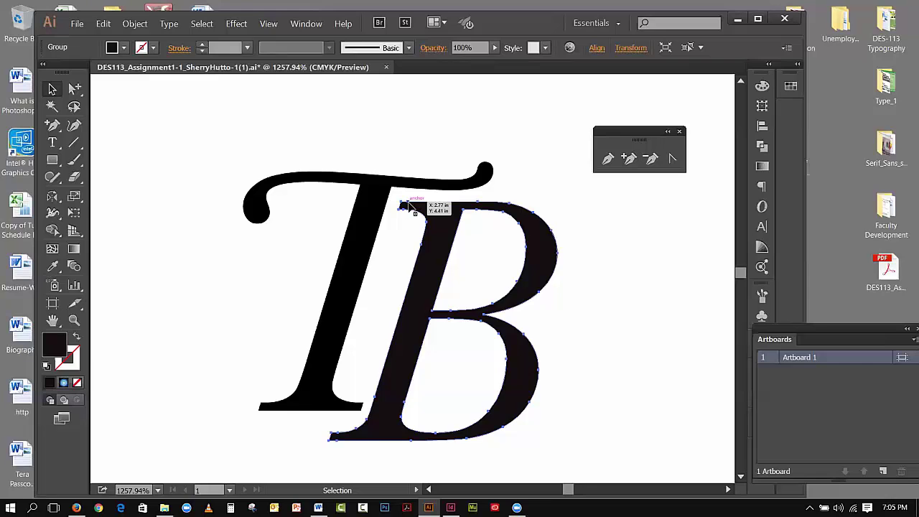
# With the Direct Selection Tool, nudge the B's top-left anchor two steps left toward the T's stem
pyautogui.click(81, 96)
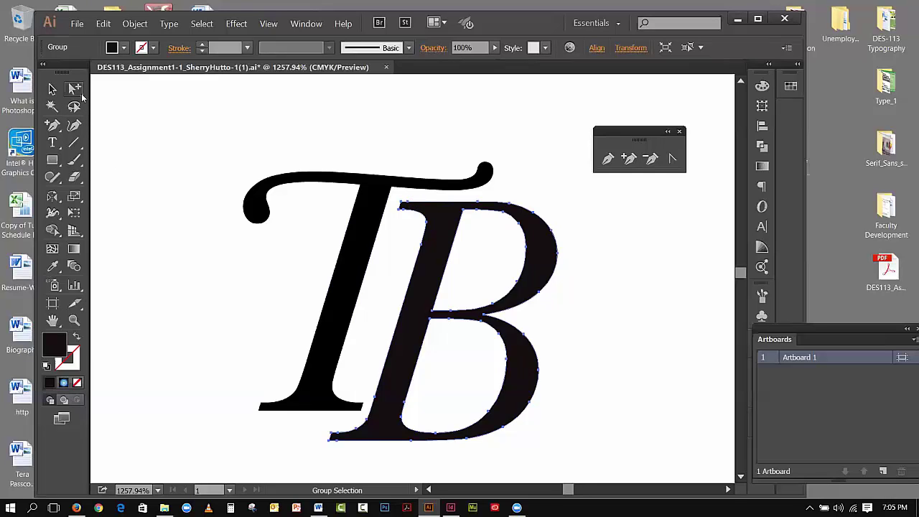
pyautogui.moveTo(82, 97); pyautogui.dragTo(229, 104)
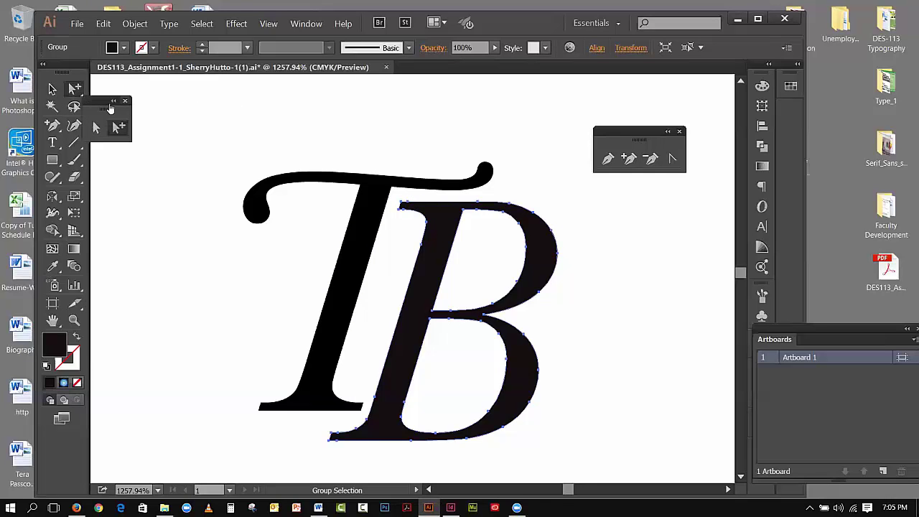
pyautogui.moveTo(110, 107); pyautogui.dragTo(516, 132)
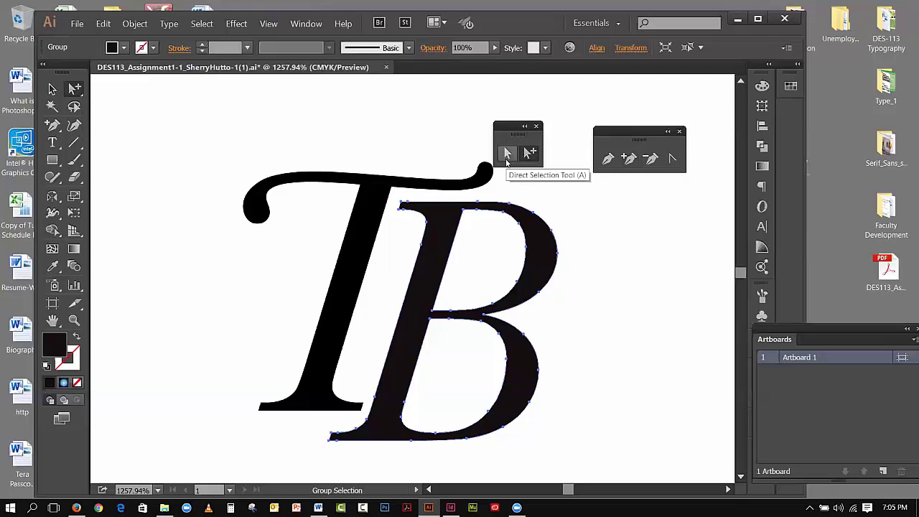
pyautogui.click(506, 153)
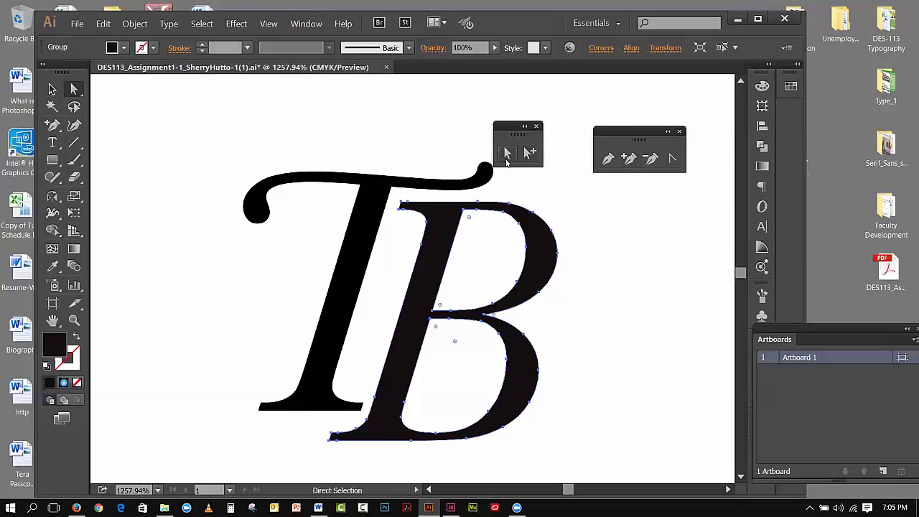
pyautogui.click(399, 212)
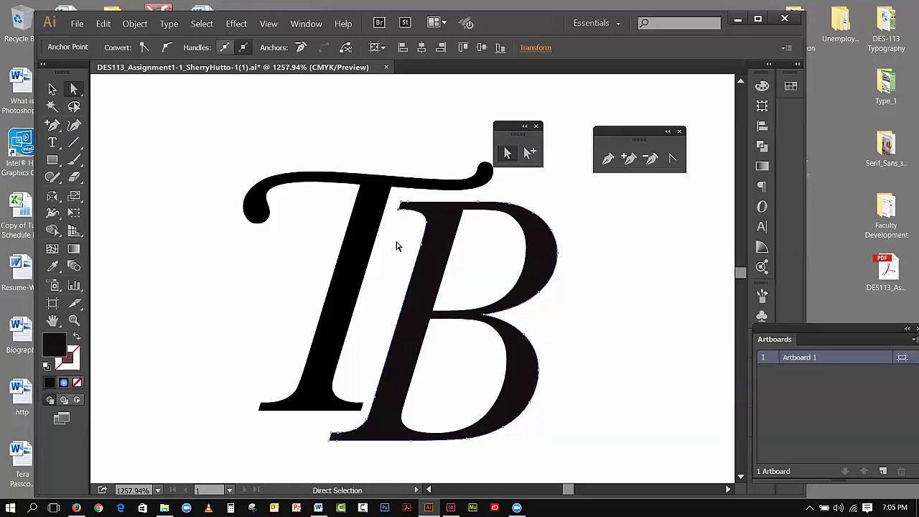
pyautogui.press('ctrl')
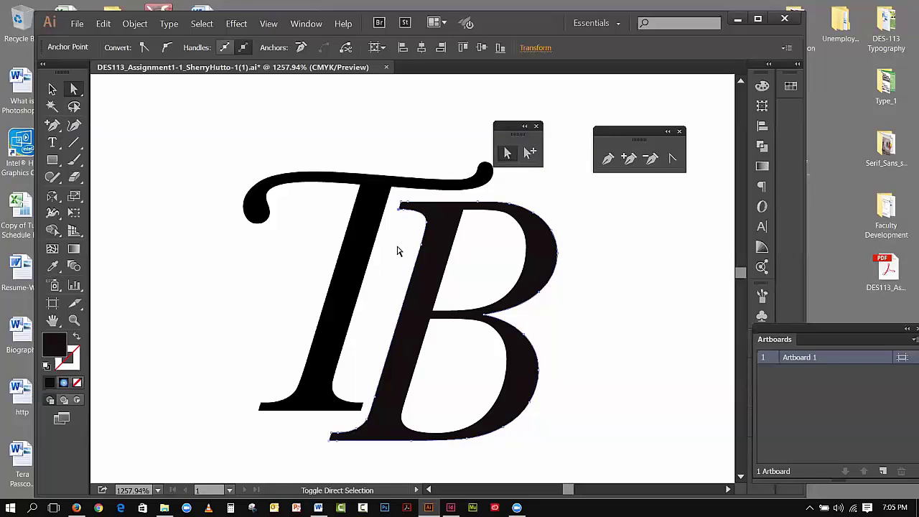
pyautogui.click(400, 205)
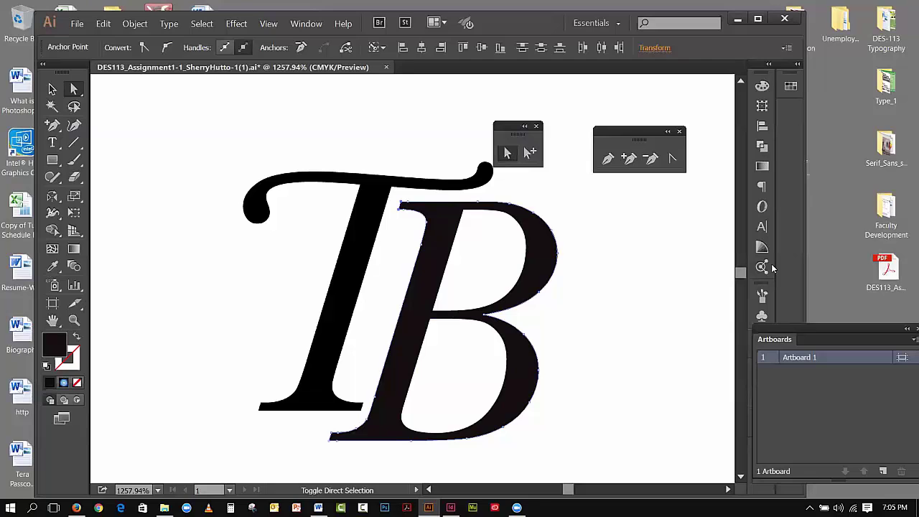
pyautogui.press('Left')
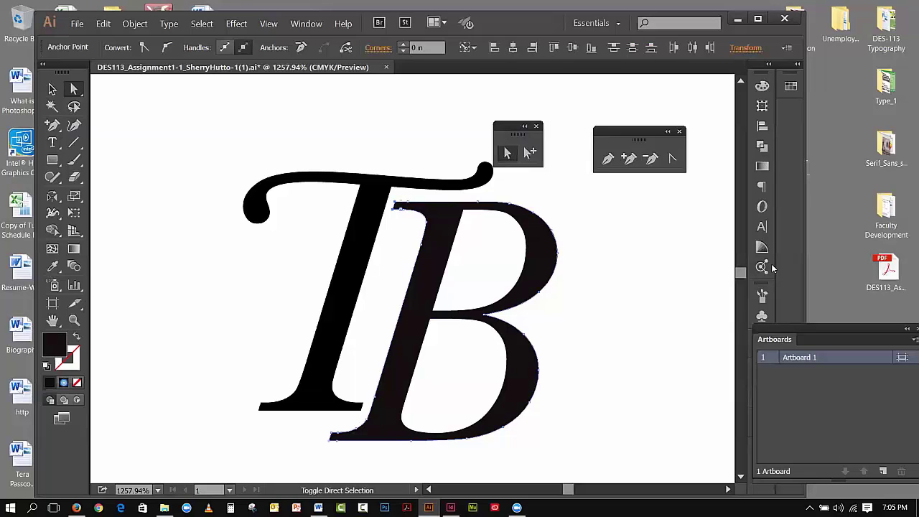
pyautogui.press('Left')
pyautogui.press('Left')
pyautogui.click(53, 89)
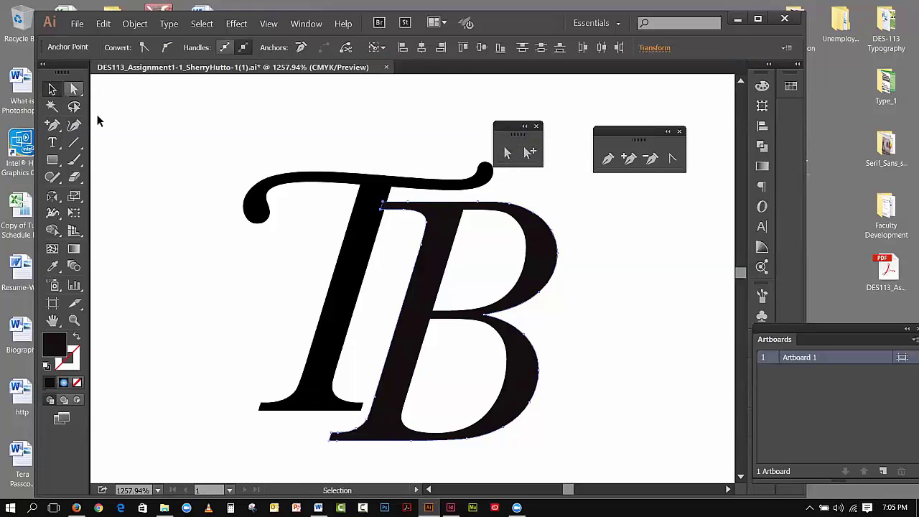
pyautogui.click(113, 124)
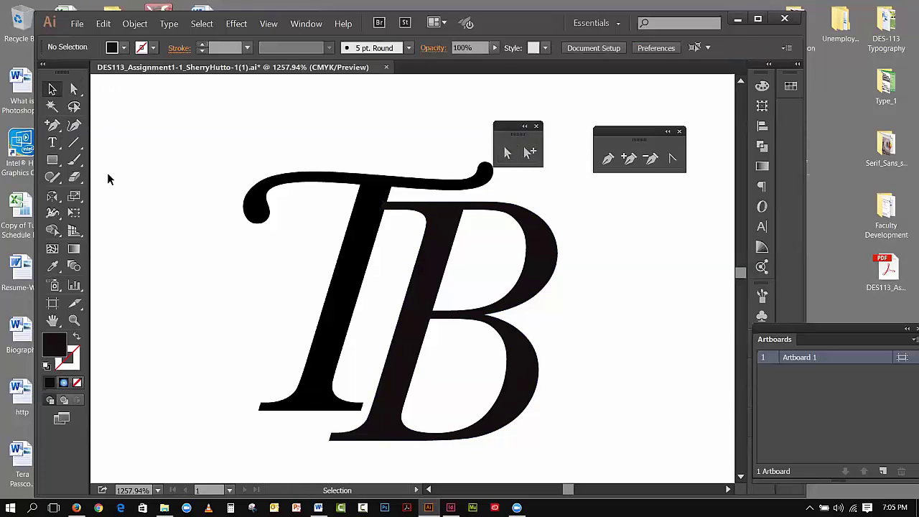
# Add an anchor point to the T's bottom serif near the B's stem
pyautogui.click(345, 414)
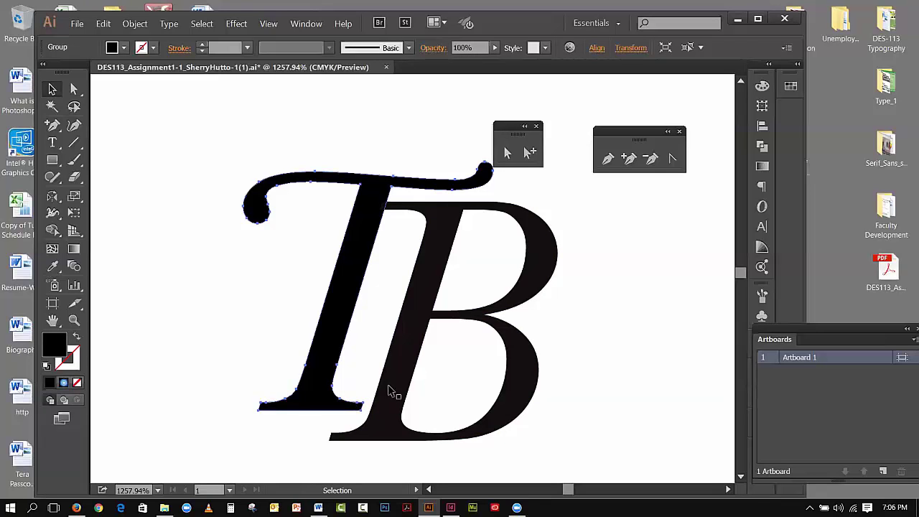
pyautogui.click(631, 159)
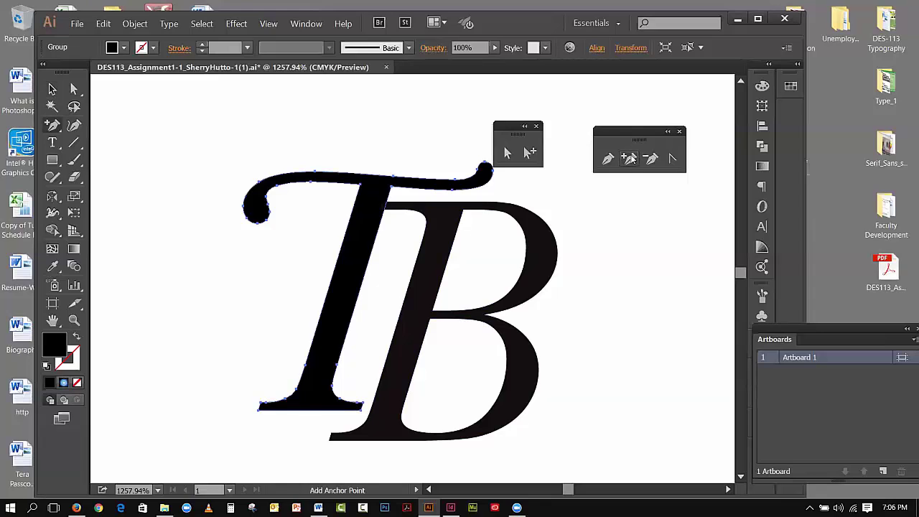
pyautogui.click(356, 411)
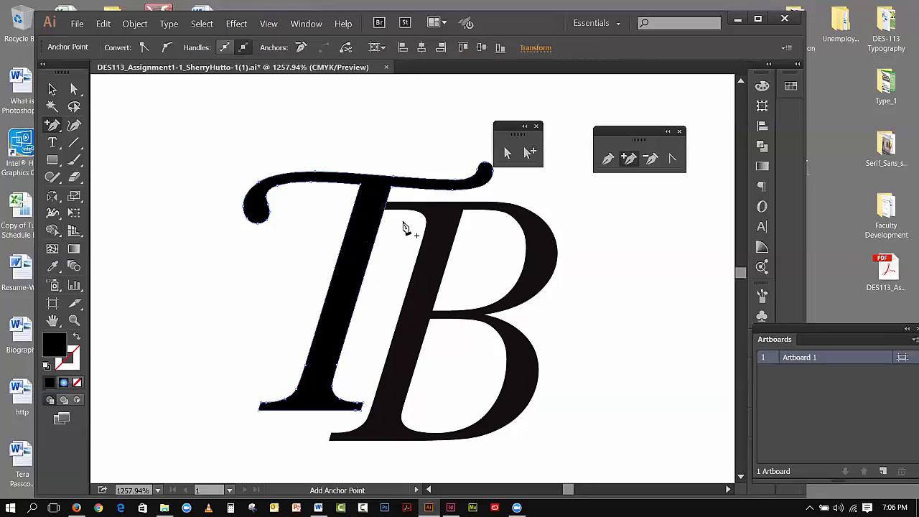
# Select and adjust the serif-end anchors next to the B with Direct Selection
pyautogui.click(507, 153)
pyautogui.click(599, 309)
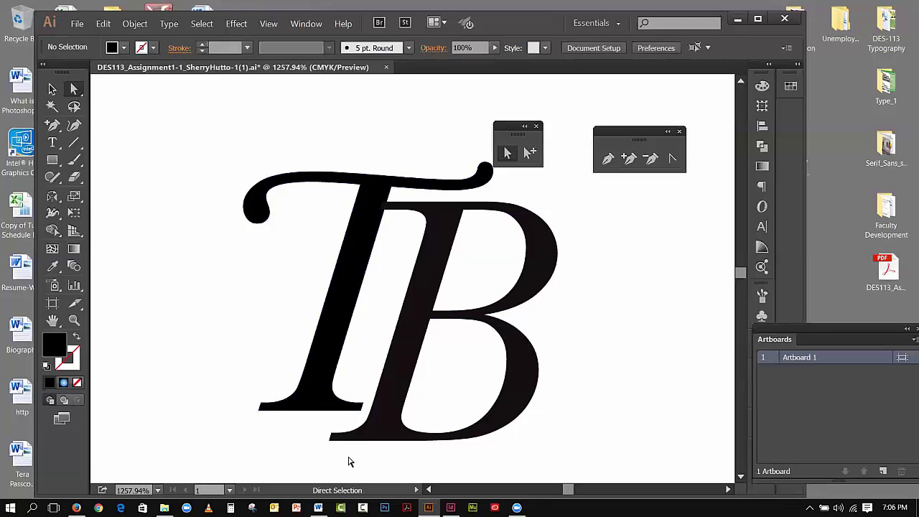
pyautogui.click(325, 413)
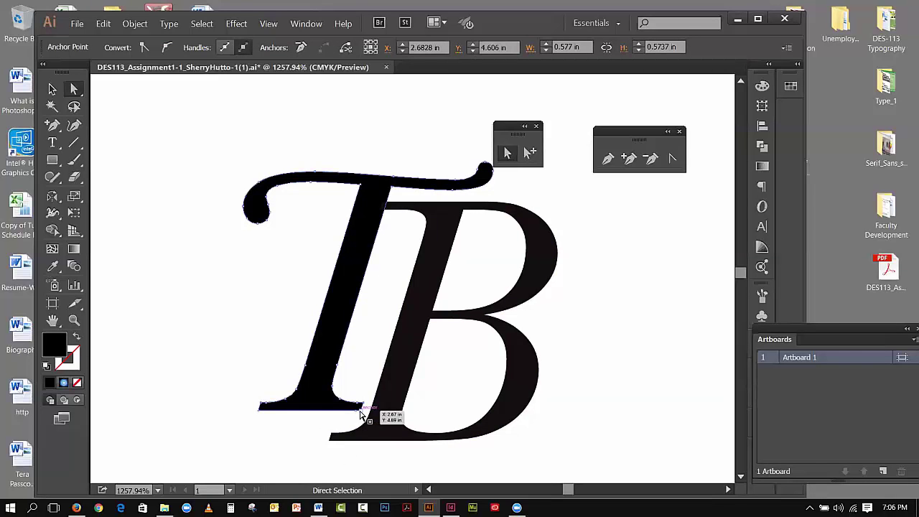
pyautogui.click(362, 414)
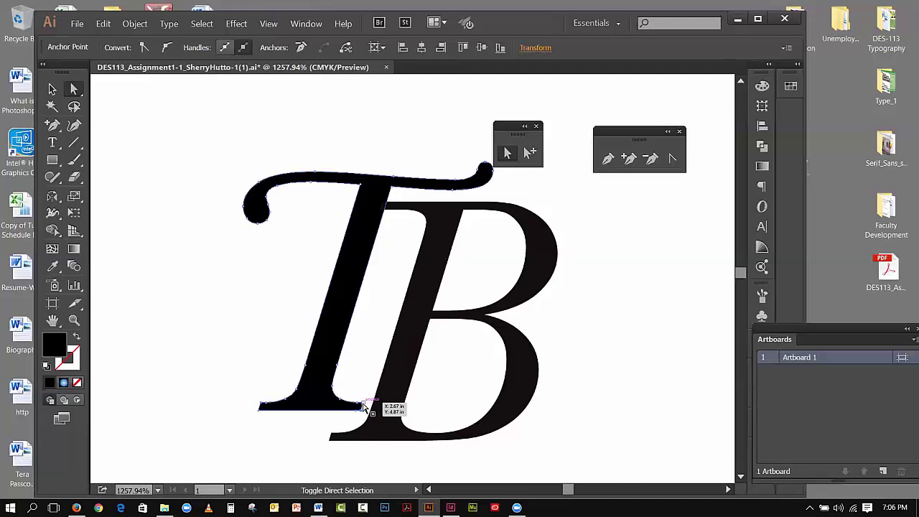
pyautogui.hotkey('ctrl', 'a')
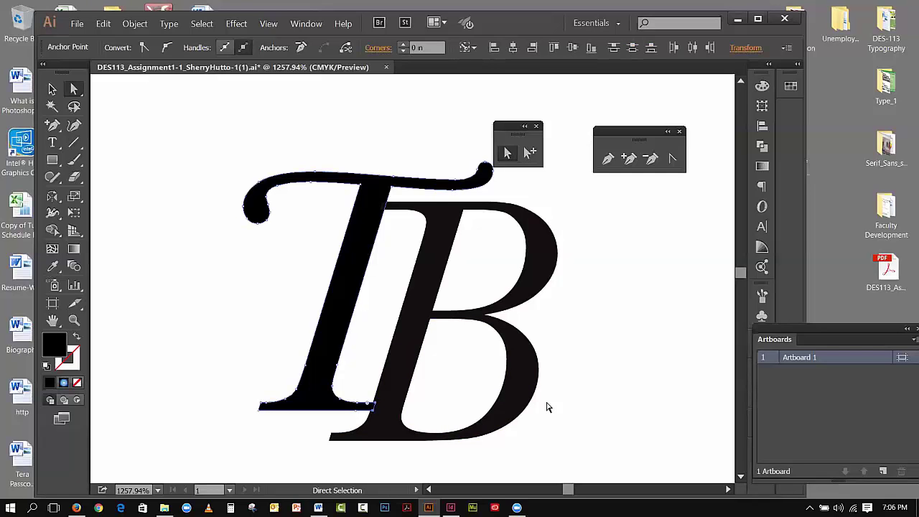
pyautogui.click(52, 89)
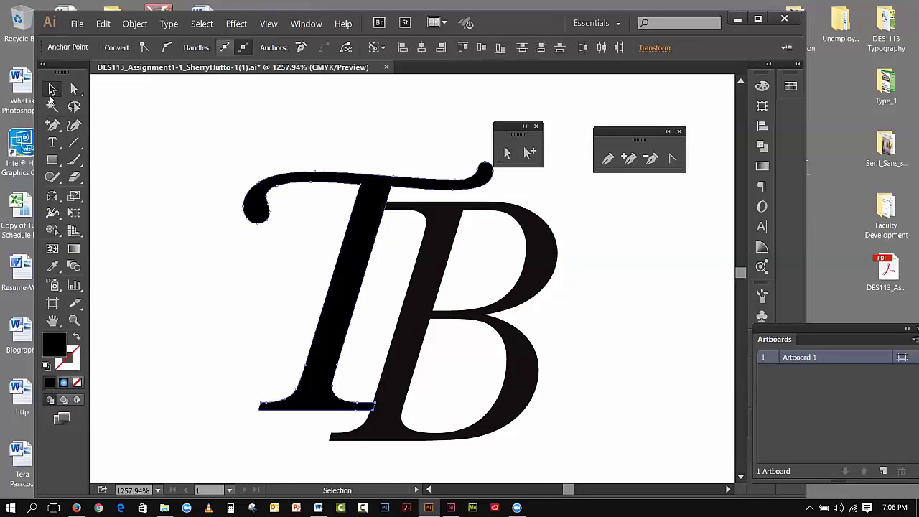
pyautogui.click(122, 133)
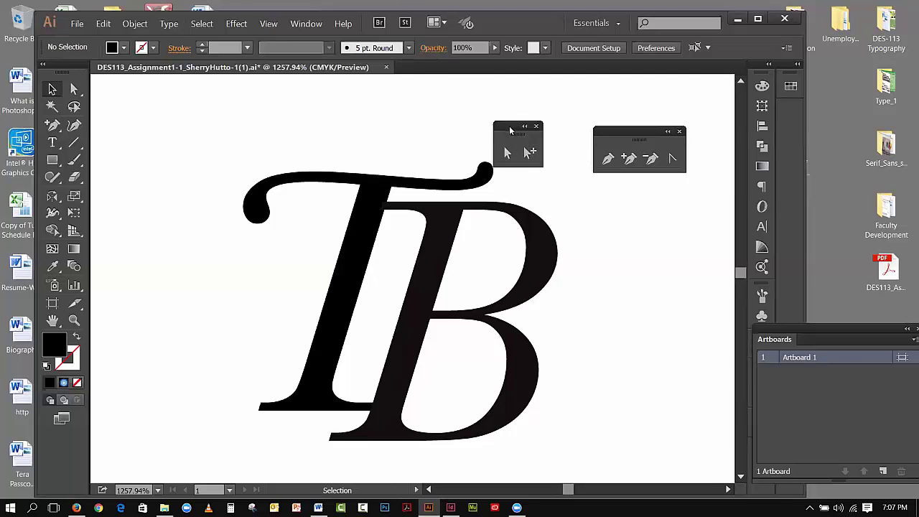
# Drag the floating selection tools panel lower, beside the monogram's right side
pyautogui.moveTo(518, 125); pyautogui.dragTo(645, 229)
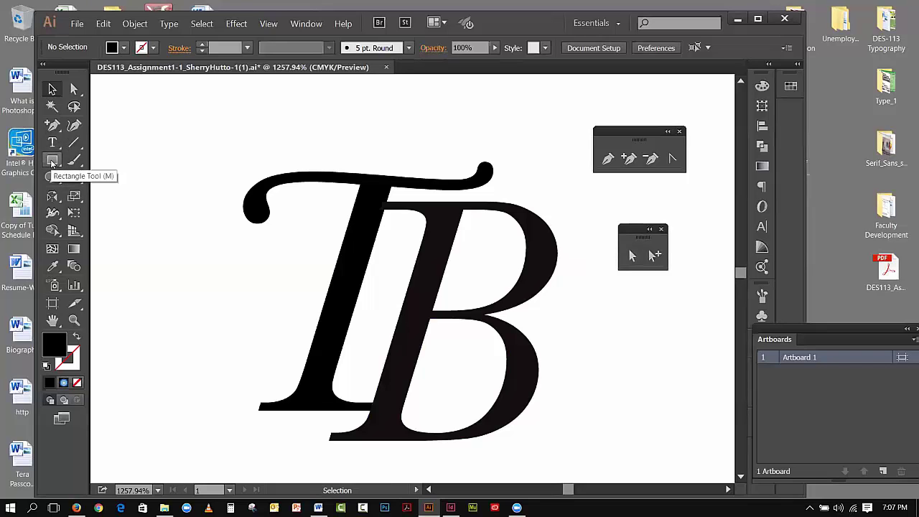
# Draw a small black circle just above the curled right end of the T's top bar
pyautogui.moveTo(52, 162); pyautogui.dragTo(87, 195)
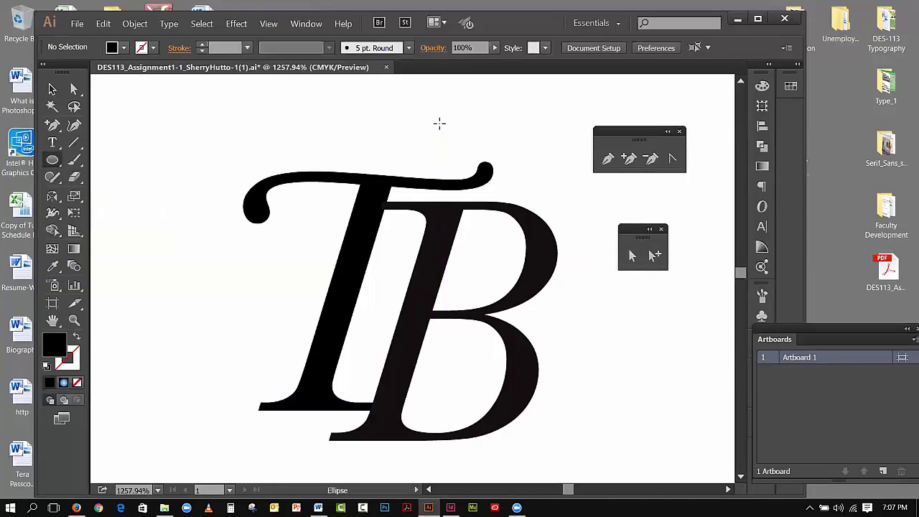
pyautogui.moveTo(440, 124); pyautogui.dragTo(471, 163)
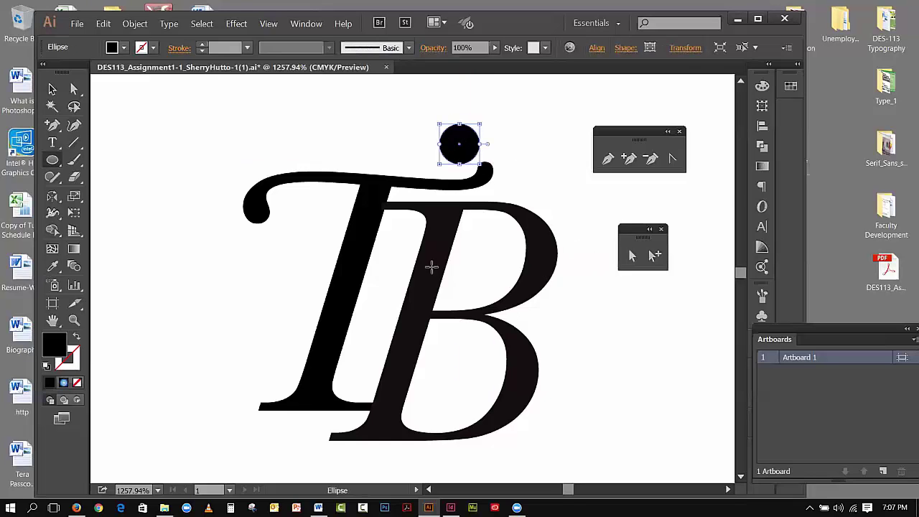
pyautogui.click(58, 92)
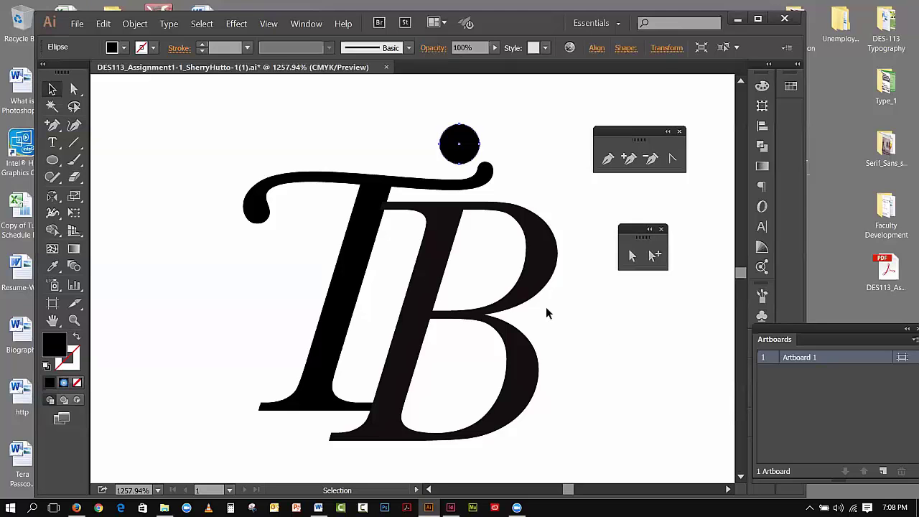
# Zoom out twice via View > Zoom Out to 800% and deselect the dot
pyautogui.click(266, 27)
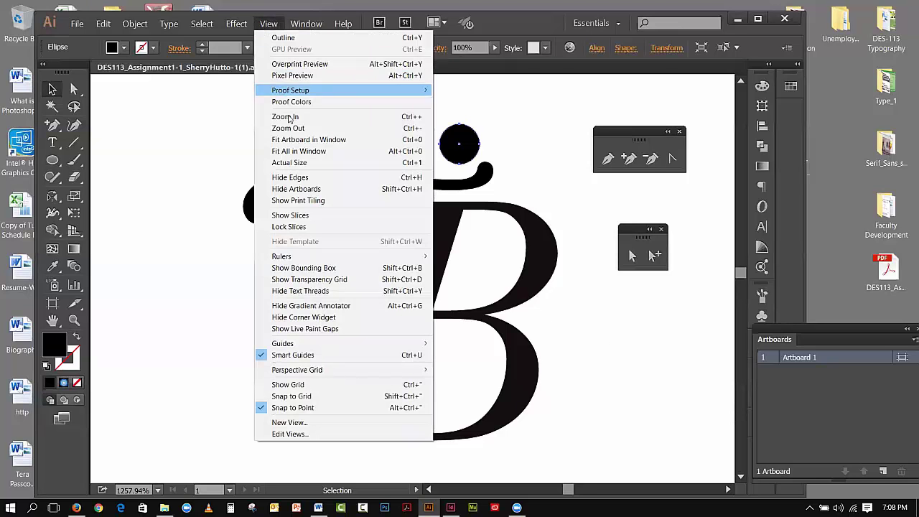
pyautogui.click(286, 129)
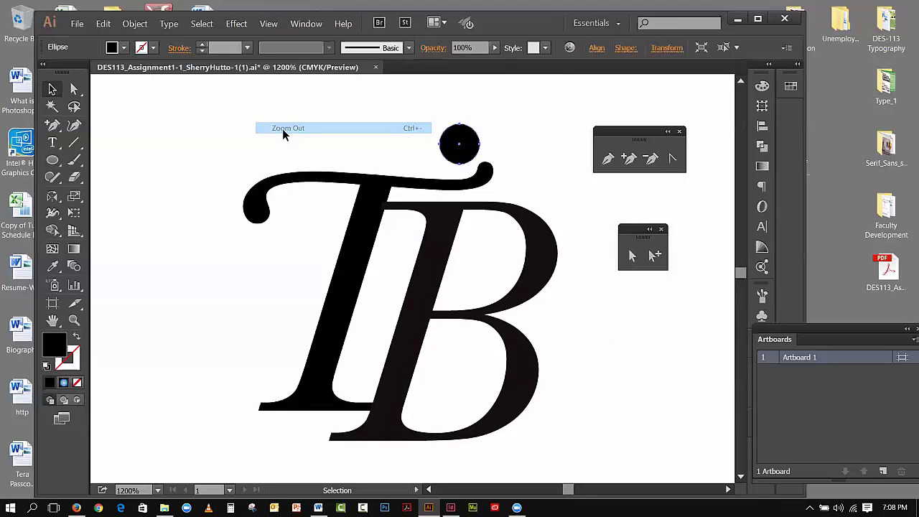
pyautogui.click(269, 25)
pyautogui.click(290, 129)
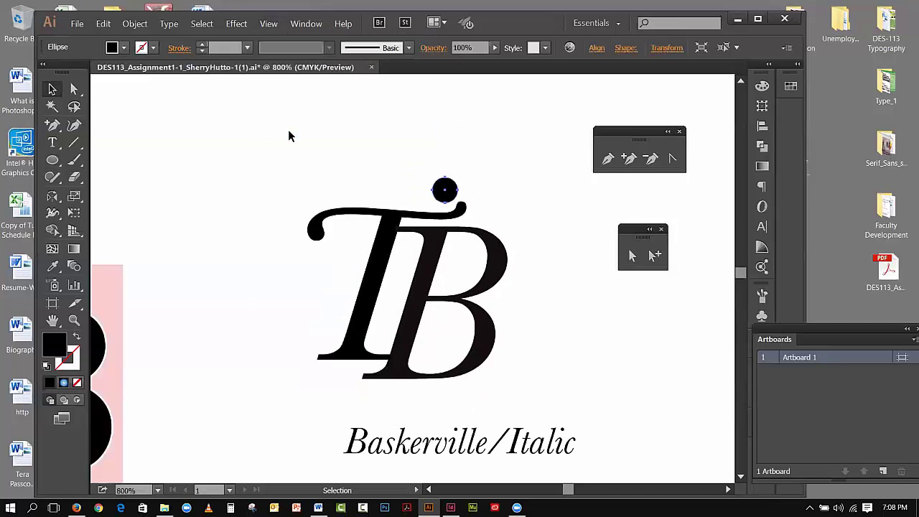
pyautogui.click(52, 88)
pyautogui.click(124, 107)
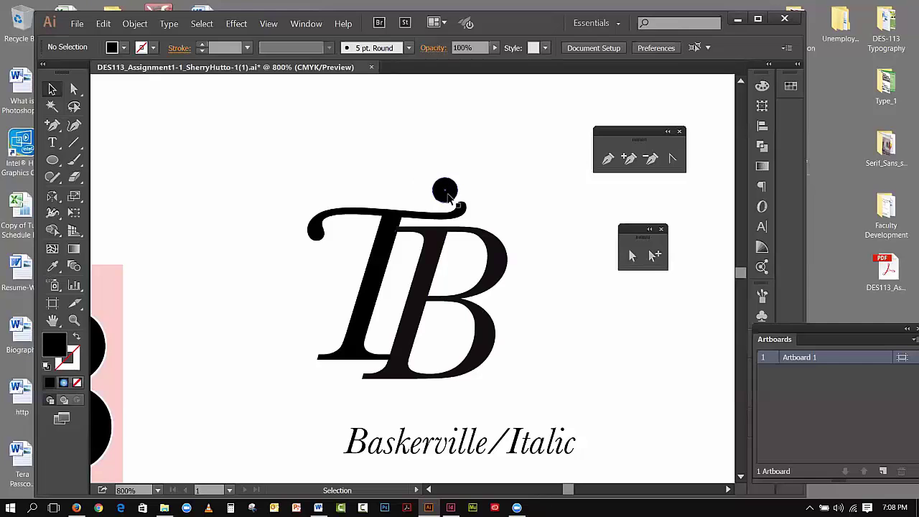
# Select the B and then the T to check their shapes
pyautogui.click(490, 278)
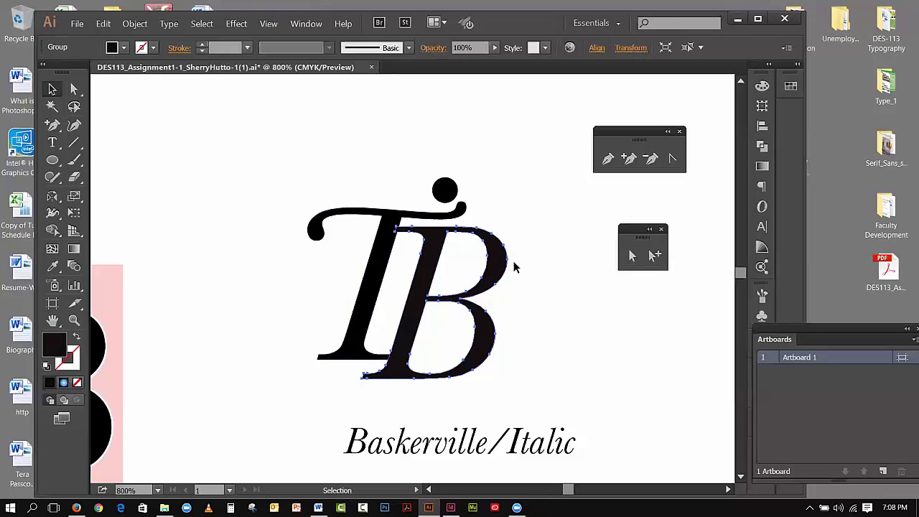
pyautogui.click(537, 246)
pyautogui.click(385, 261)
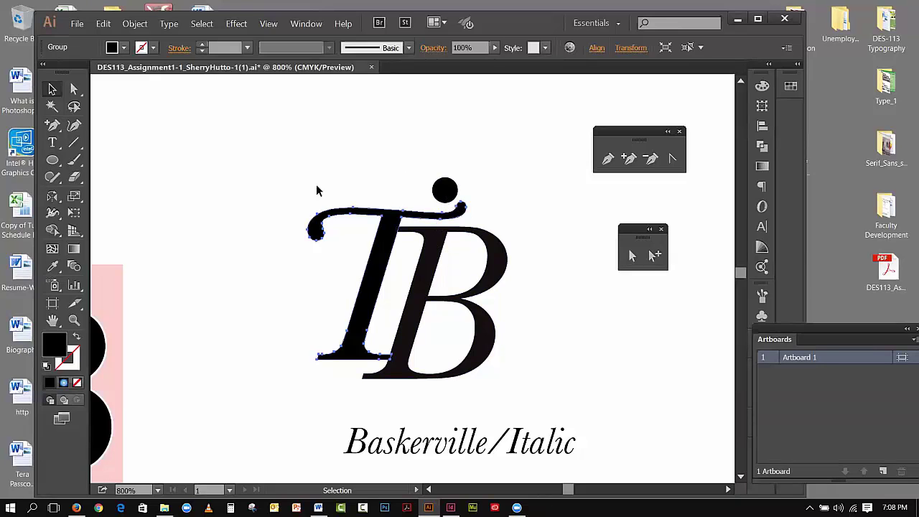
pyautogui.click(444, 190)
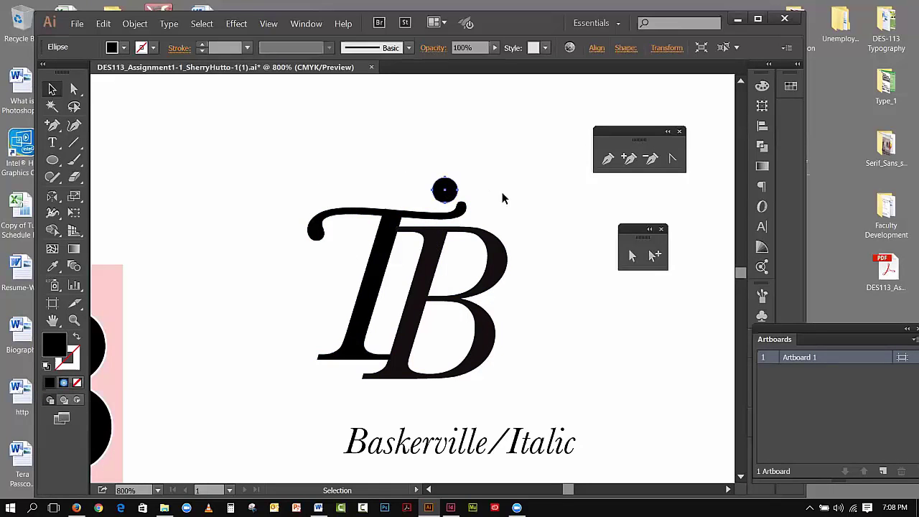
pyautogui.click(525, 215)
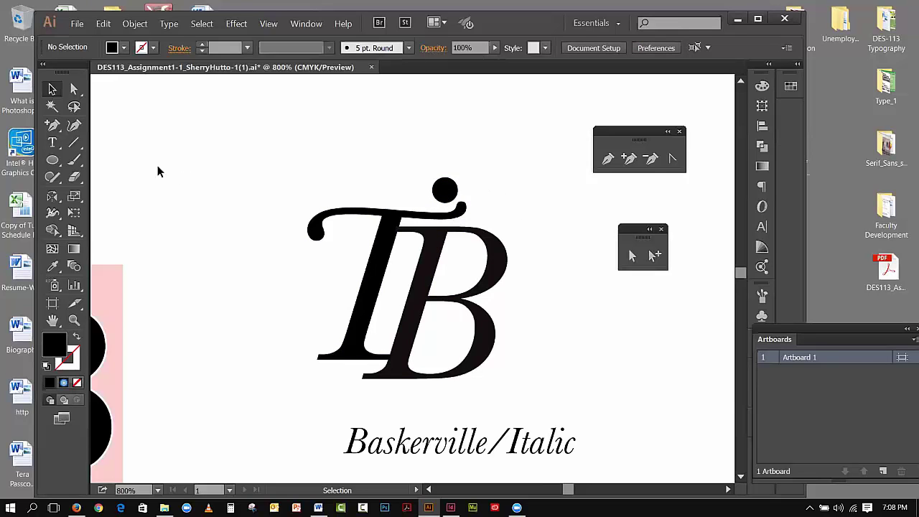
pyautogui.click(52, 142)
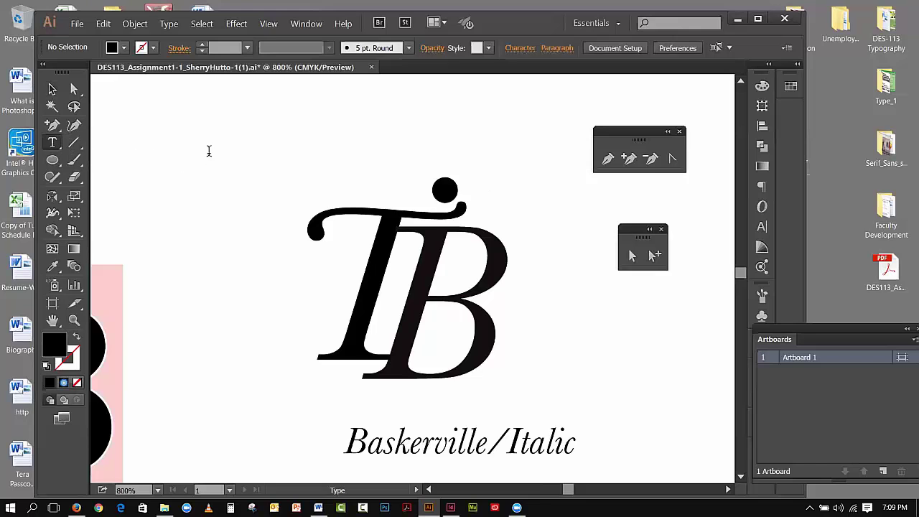
pyautogui.click(208, 158)
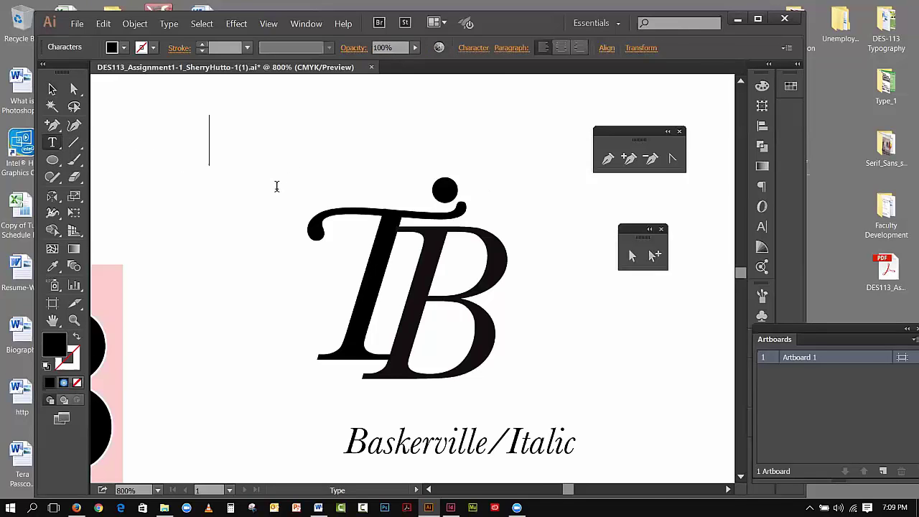
pyautogui.write('i')
pyautogui.press('Escape')
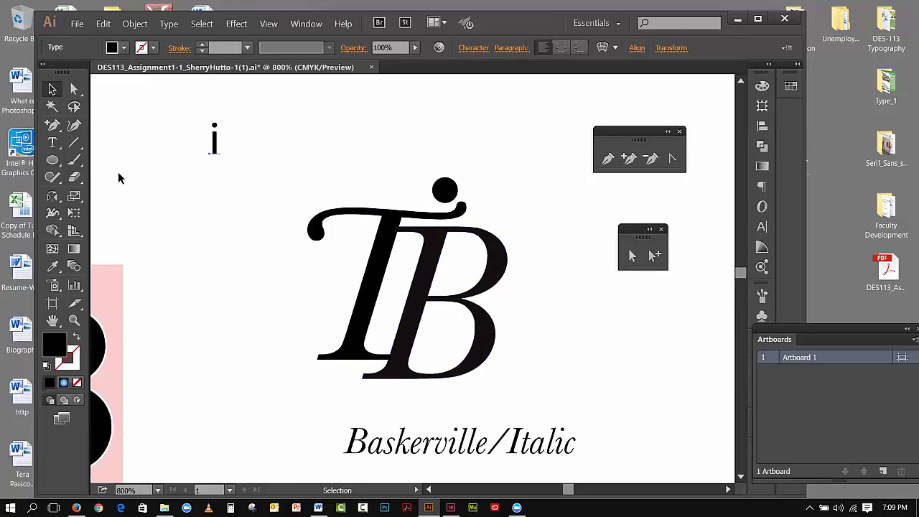
pyautogui.press('Delete')
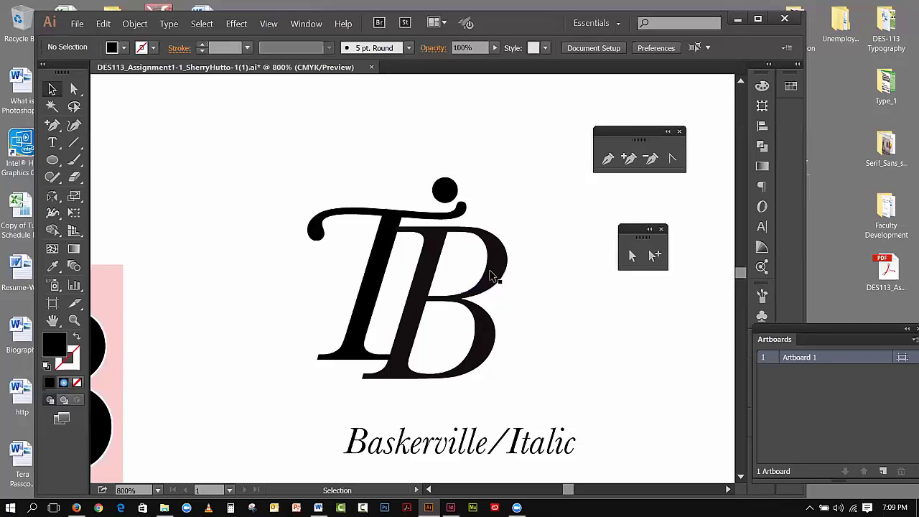
# Marquee-select the T, B and dot together, briefly trying the Shape Builder tool
pyautogui.moveTo(316, 152); pyautogui.dragTo(494, 267)
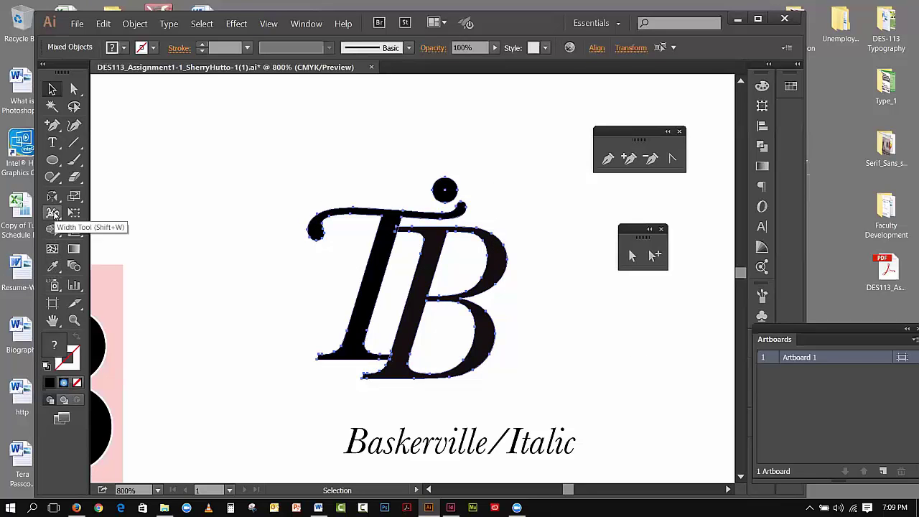
pyautogui.click(51, 230)
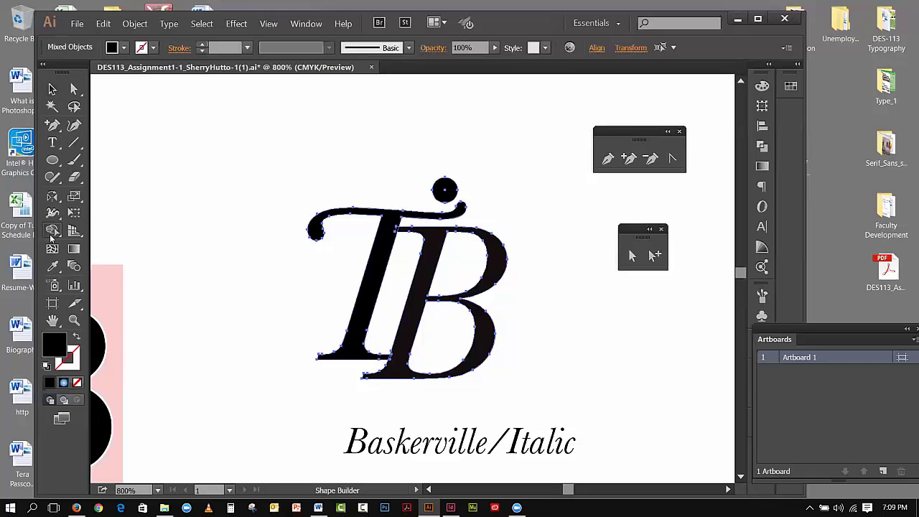
pyautogui.click(117, 235)
pyautogui.click(52, 87)
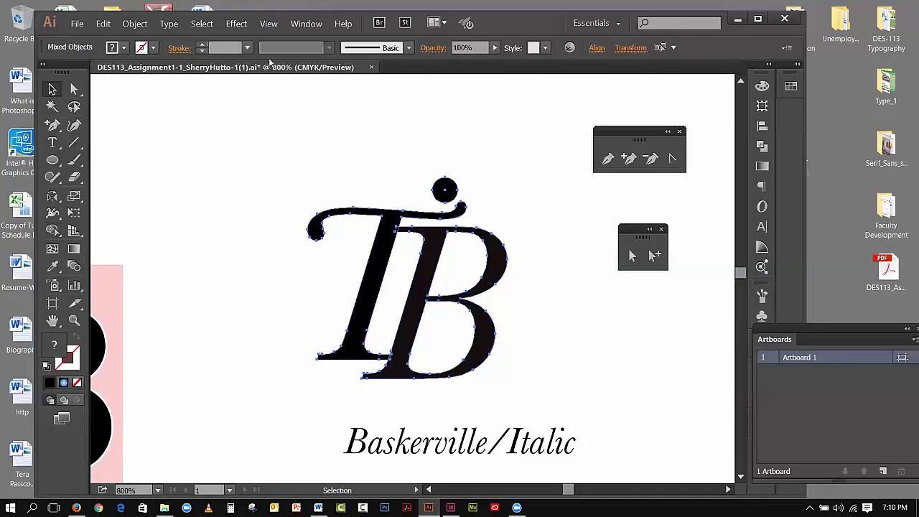
# Float the Pathfinder panel from the Window menu and Unite the selected T and B
pyautogui.click(306, 23)
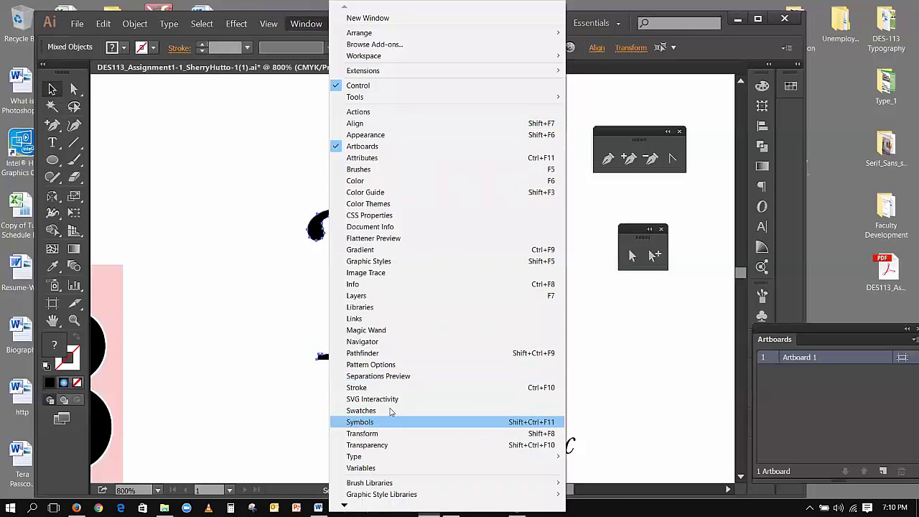
pyautogui.click(385, 353)
pyautogui.moveTo(609, 80); pyautogui.dragTo(188, 113)
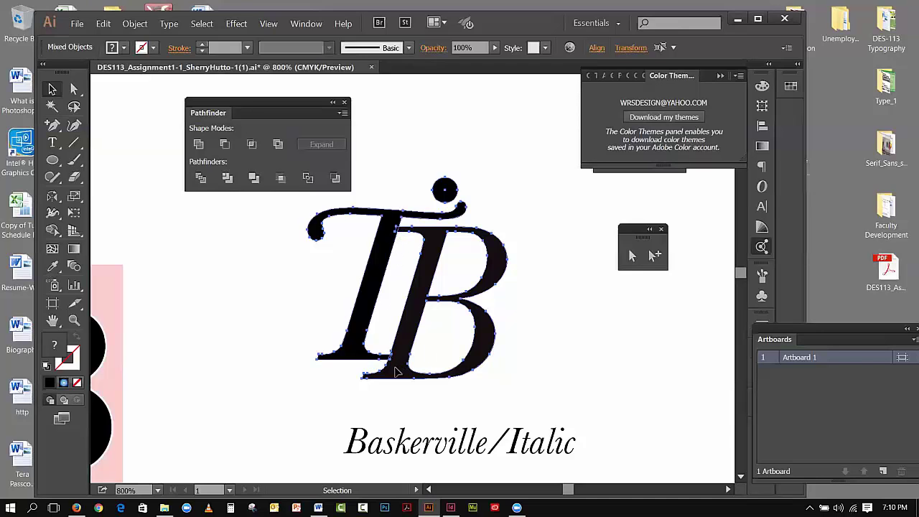
pyautogui.click(198, 144)
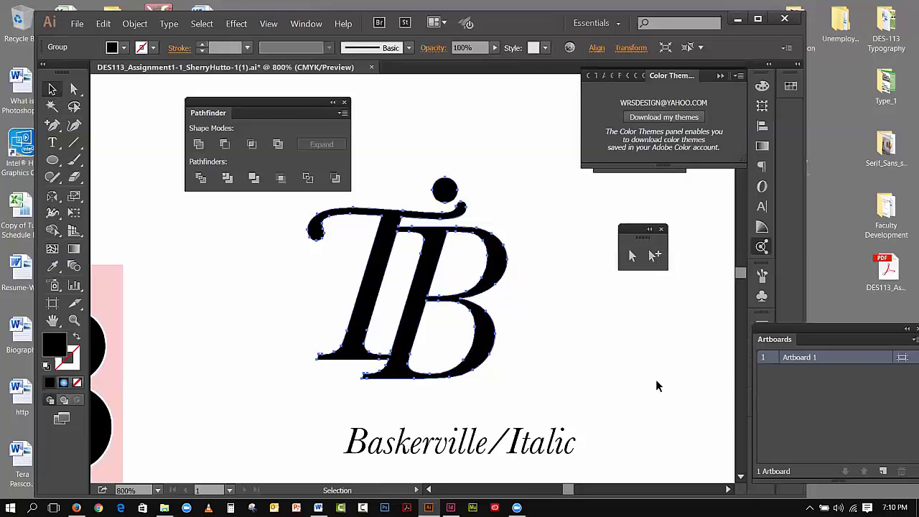
# Undo the Unite and group the letter shapes with Object > Group
pyautogui.click(99, 24)
pyautogui.click(119, 37)
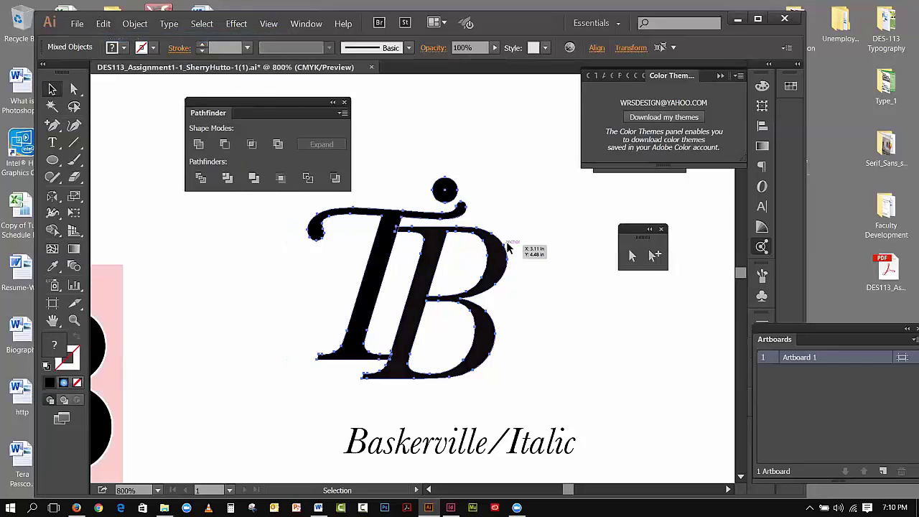
pyautogui.click(134, 24)
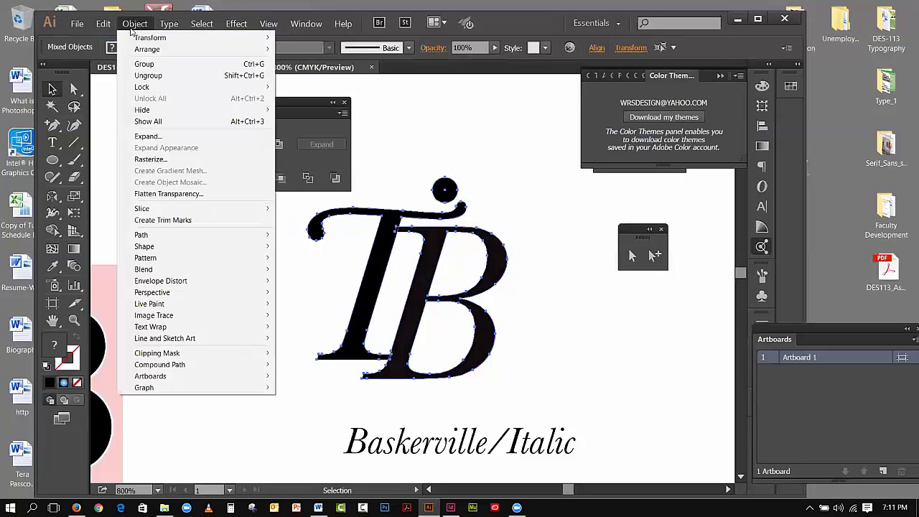
pyautogui.click(139, 64)
# Isolate the TB group and nudge the B right, then back left
pyautogui.click(553, 201)
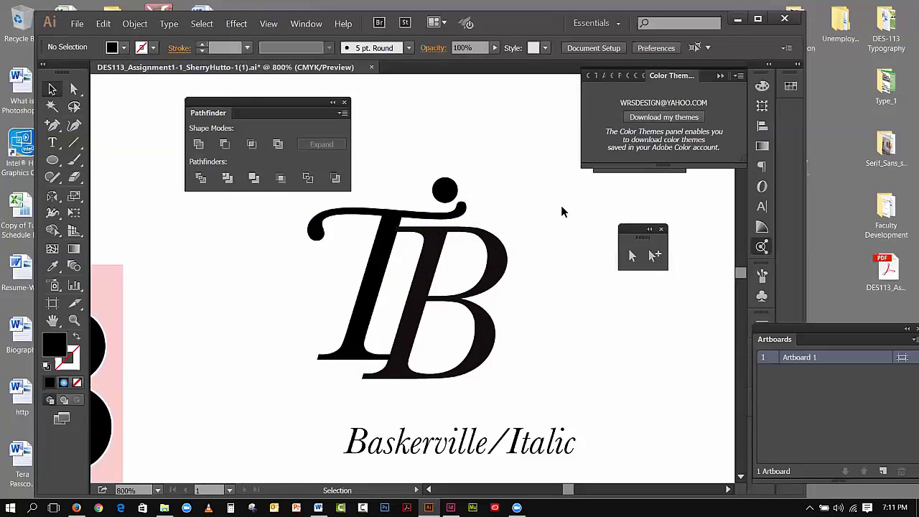
pyautogui.click(507, 263)
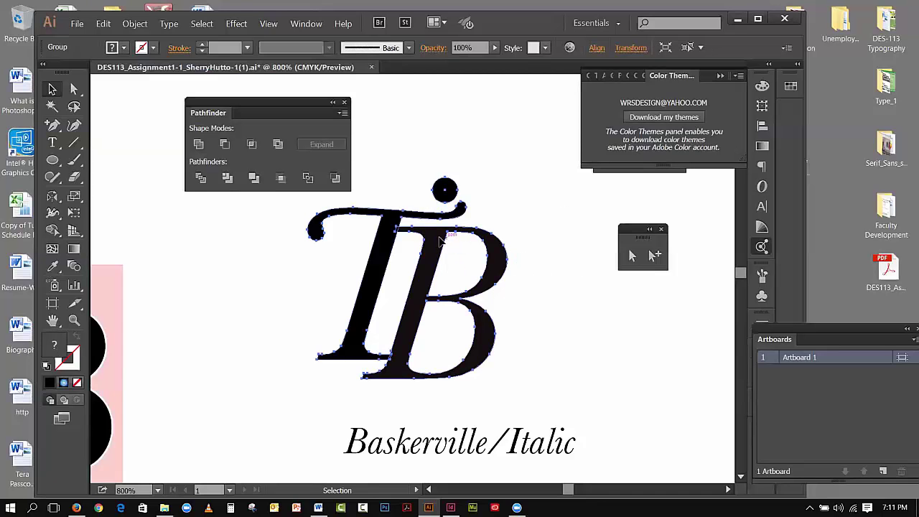
pyautogui.doubleClick(499, 251)
pyautogui.click(501, 255)
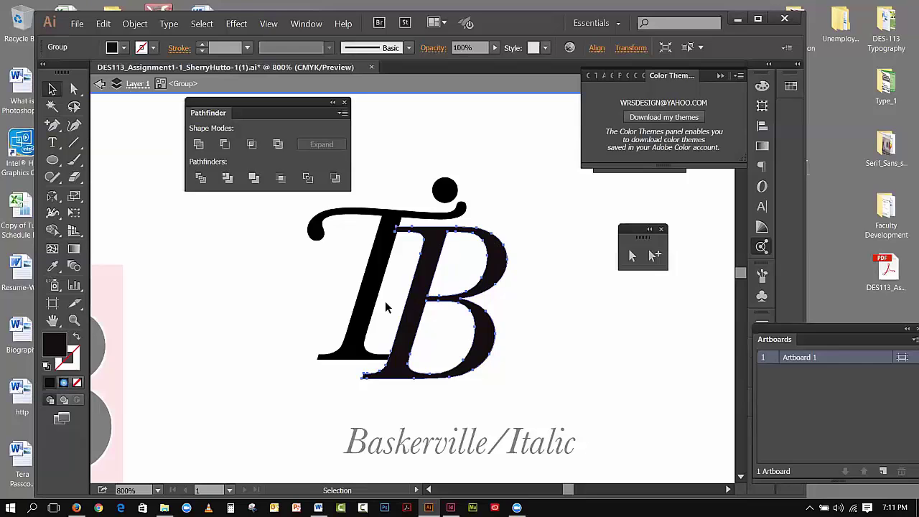
pyautogui.press('Right')
pyautogui.press('Right')
pyautogui.press('Right')
pyautogui.press('Right')
pyautogui.press('Right')
pyautogui.press('Right')
pyautogui.press('Right')
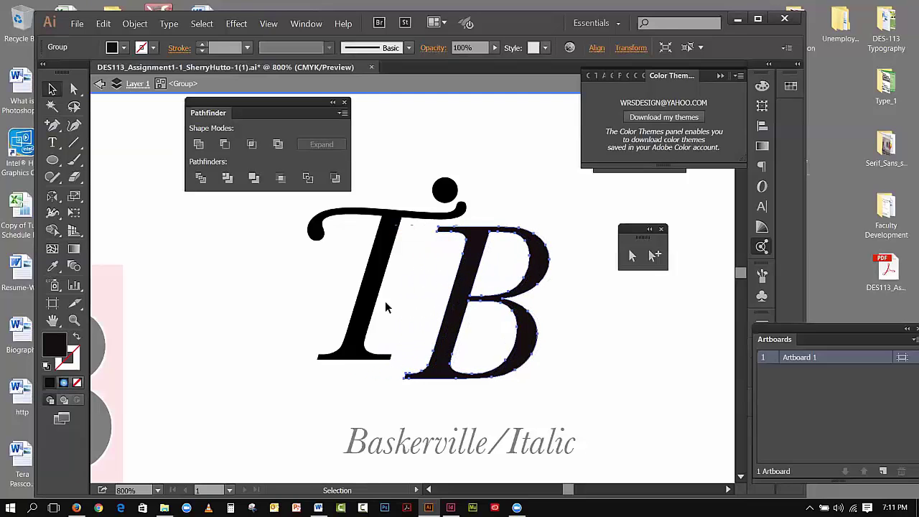
pyautogui.press('Left')
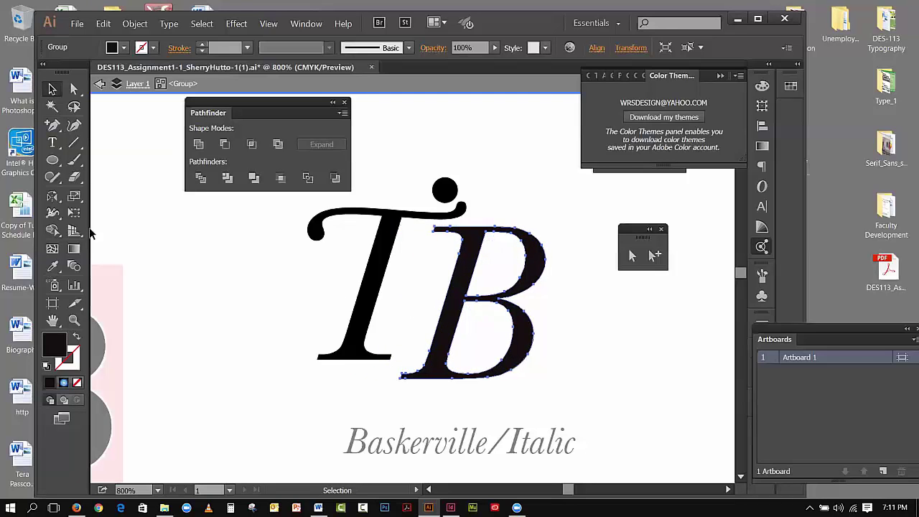
# Undo the B's moves and the grouping with repeated Edit > Undo
pyautogui.click(104, 24)
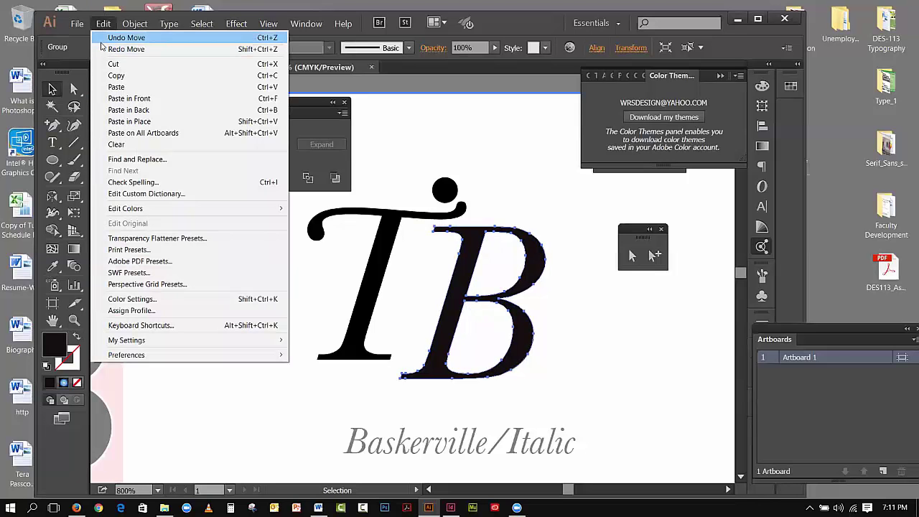
pyautogui.click(97, 37)
pyautogui.click(102, 23)
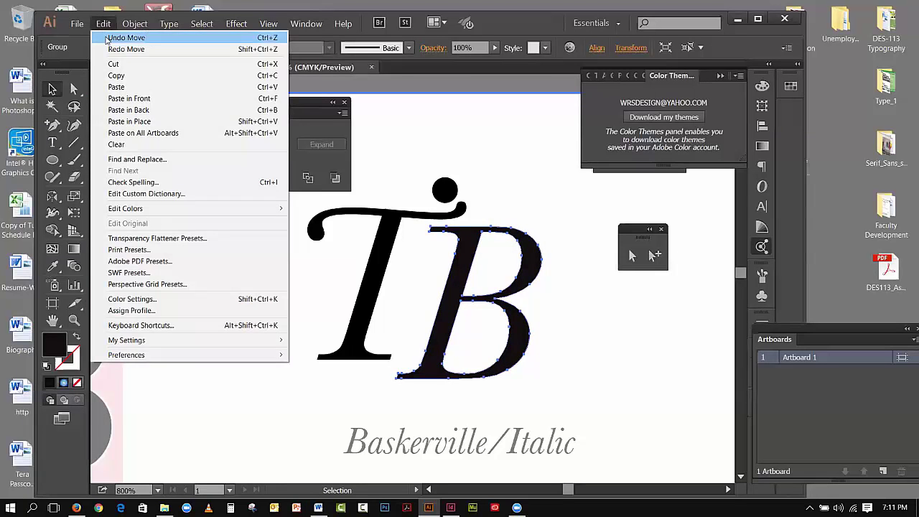
pyautogui.click(100, 36)
pyautogui.click(104, 23)
pyautogui.click(107, 37)
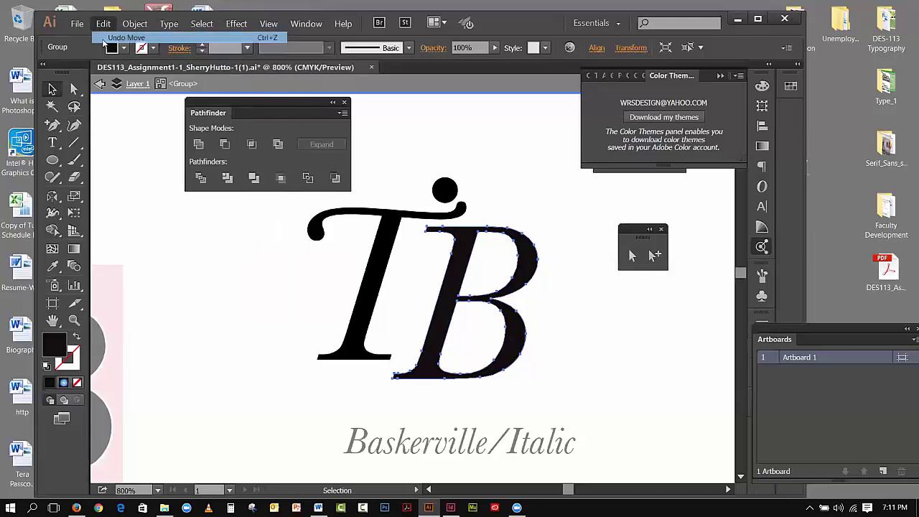
pyautogui.click(103, 23)
pyautogui.click(108, 38)
pyautogui.click(103, 24)
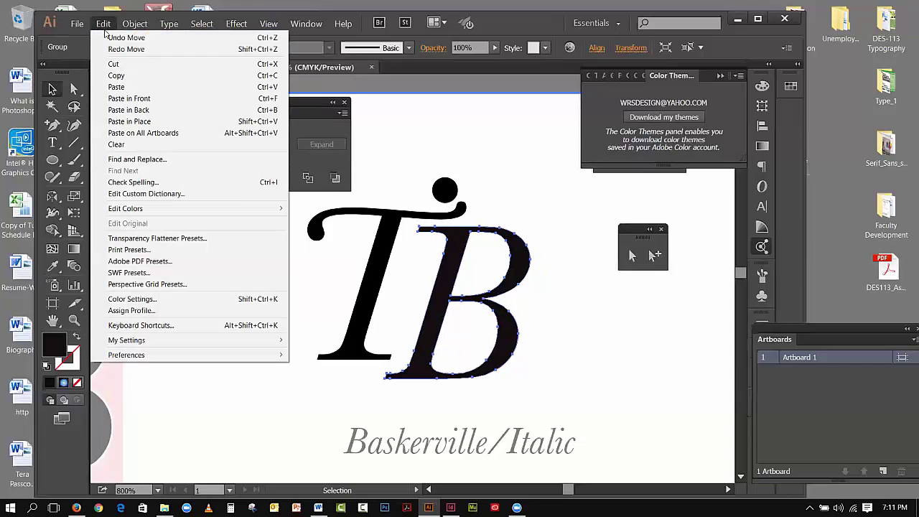
pyautogui.click(104, 37)
pyautogui.click(103, 24)
pyautogui.click(105, 37)
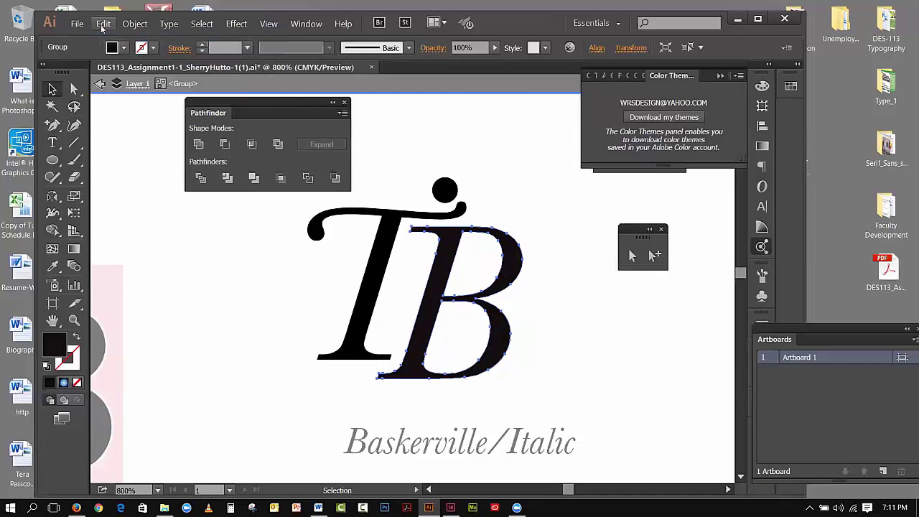
pyautogui.click(103, 24)
pyautogui.click(105, 37)
pyautogui.click(104, 23)
pyautogui.click(105, 37)
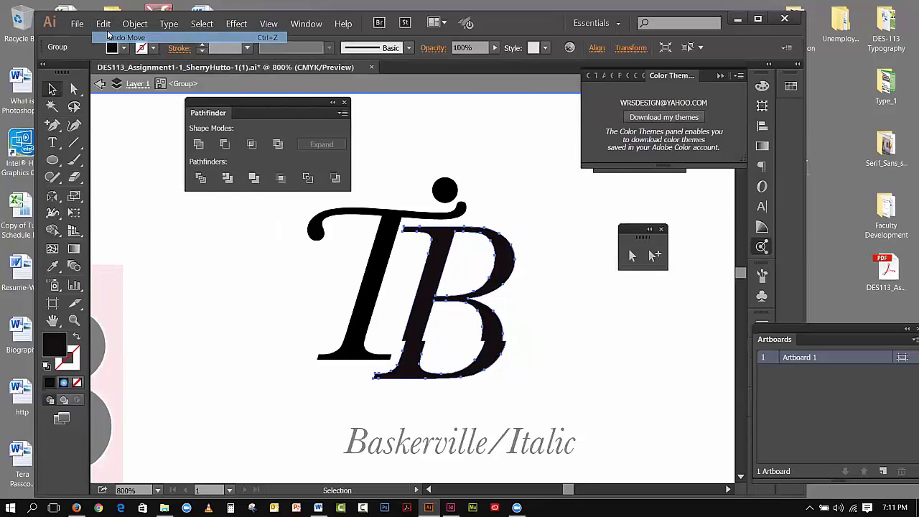
pyautogui.click(103, 24)
pyautogui.click(105, 37)
pyautogui.click(104, 23)
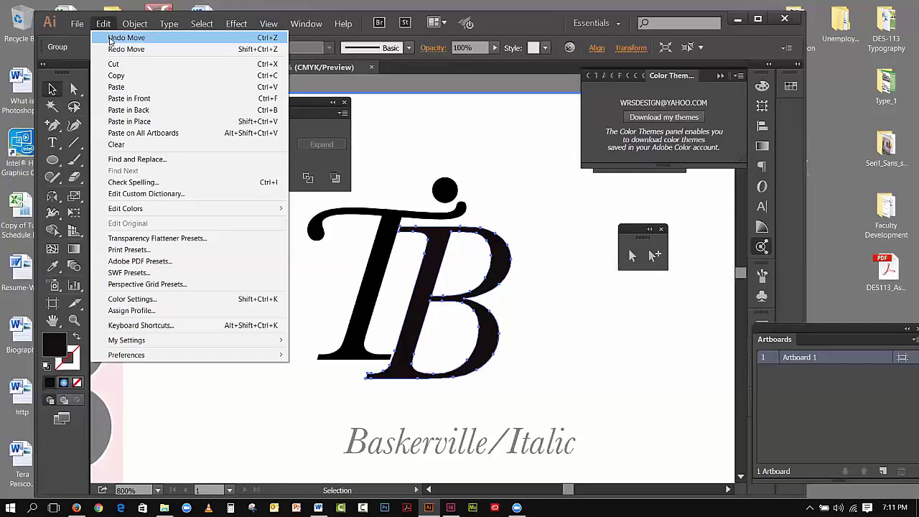
pyautogui.click(105, 38)
pyautogui.click(104, 24)
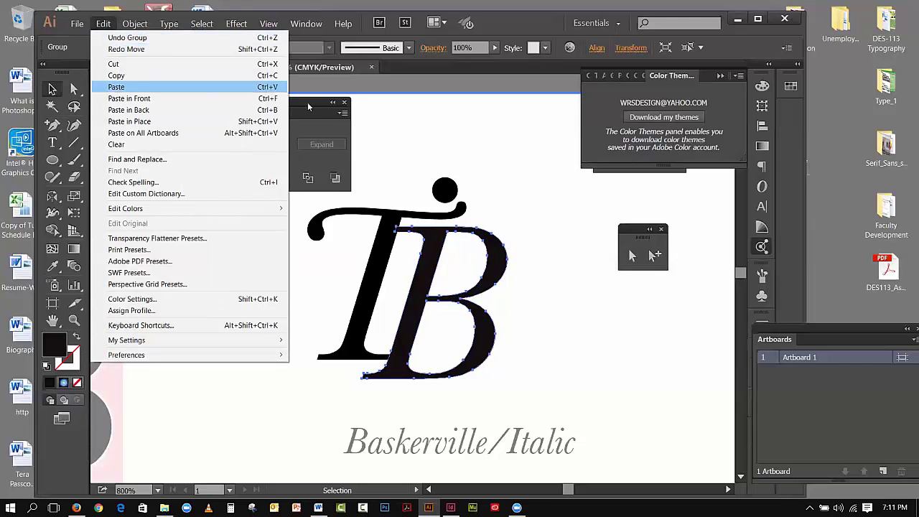
pyautogui.click(127, 37)
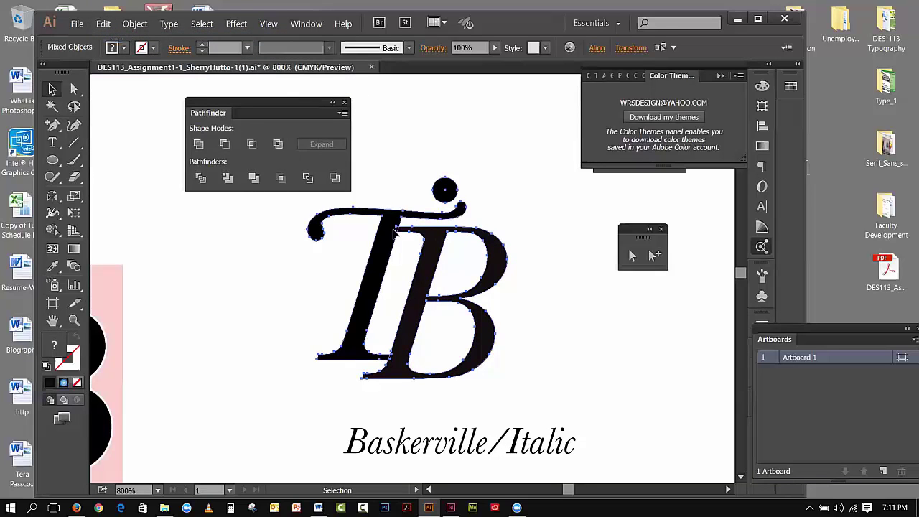
# Marquee-select the T, B and round dot and merge them with Pathfinder Unite
pyautogui.click(563, 281)
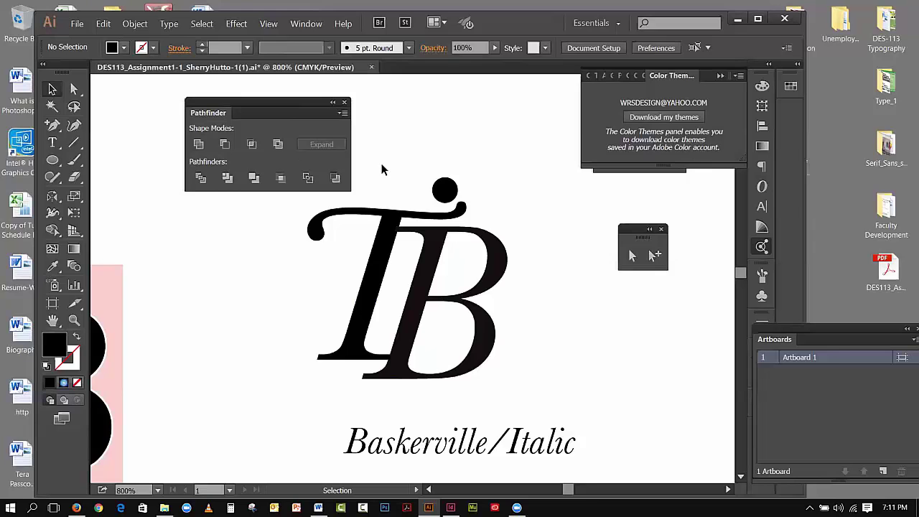
pyautogui.click(442, 188)
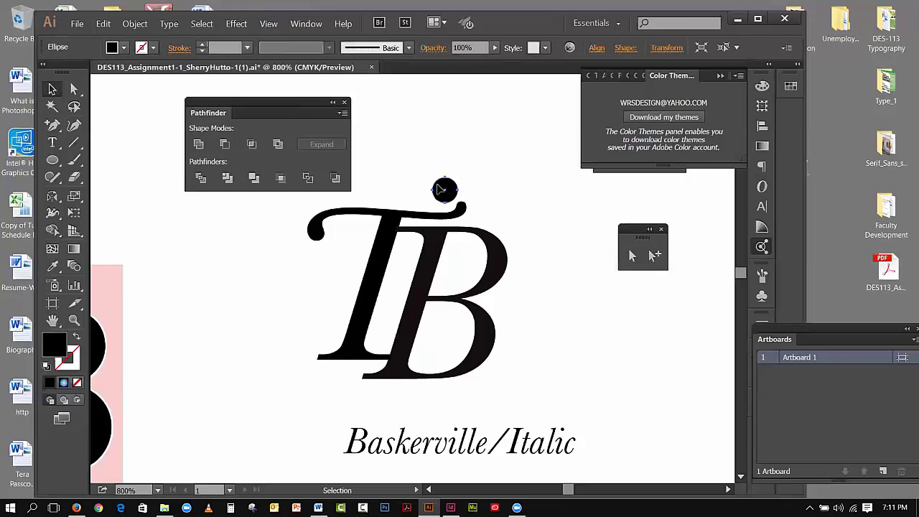
pyautogui.click(411, 188)
pyautogui.click(398, 233)
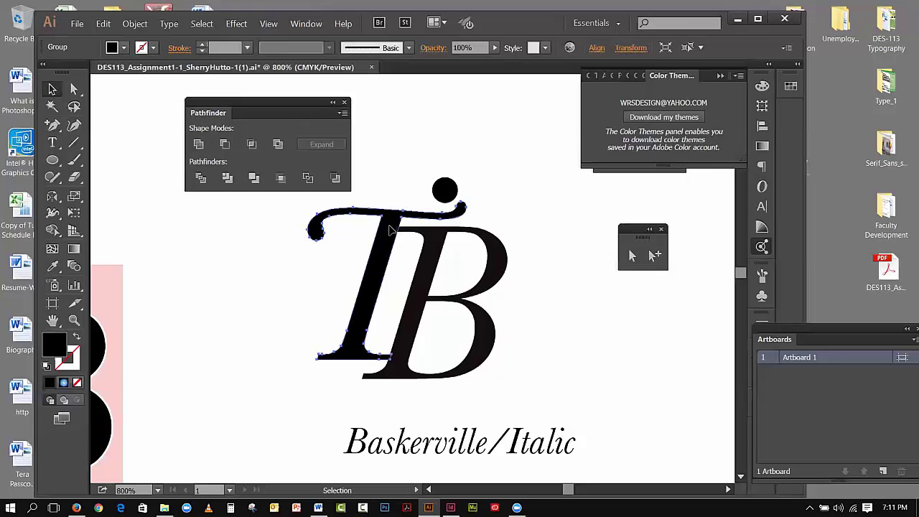
pyautogui.click(402, 144)
pyautogui.click(434, 239)
pyautogui.moveTo(368, 146); pyautogui.dragTo(455, 247)
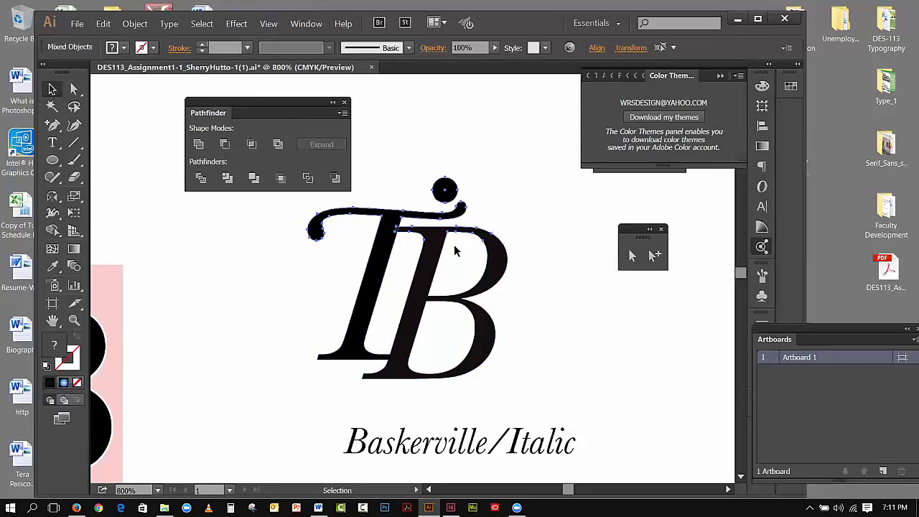
pyautogui.click(199, 144)
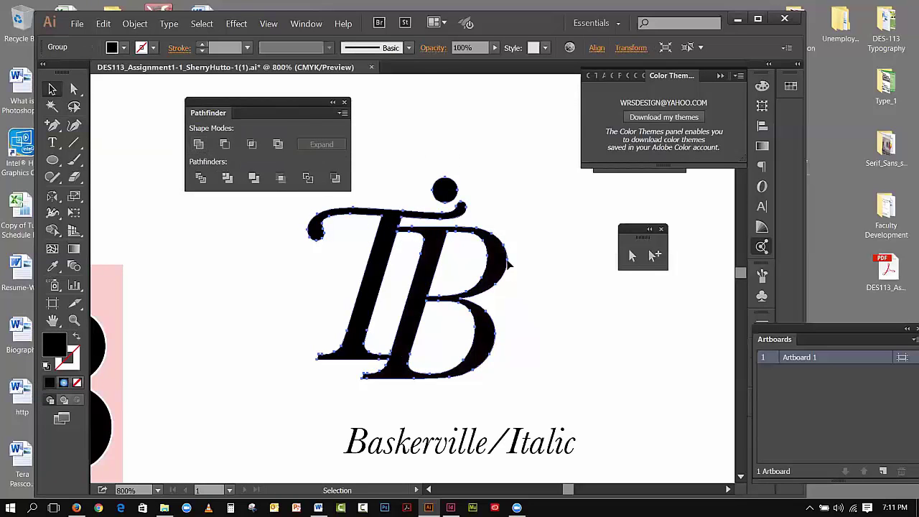
# Select the merged monogram to check it, then deselect it
pyautogui.click(559, 283)
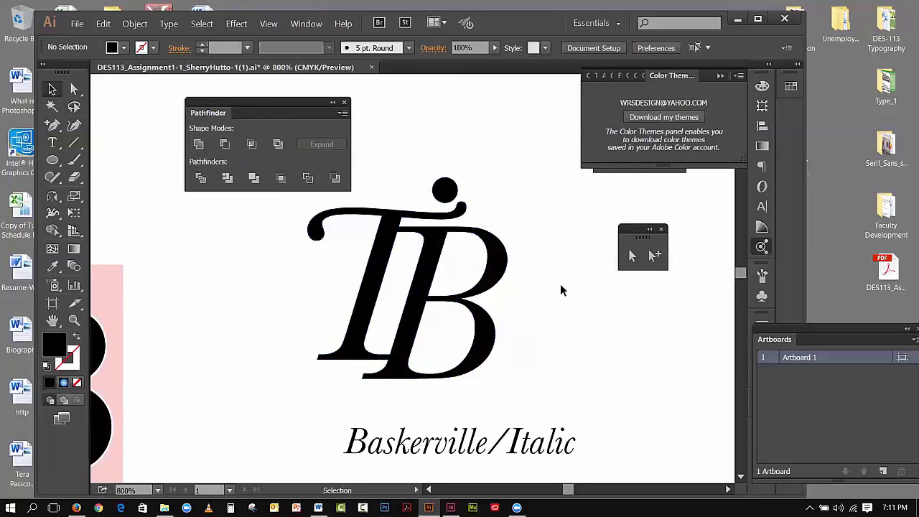
pyautogui.click(490, 274)
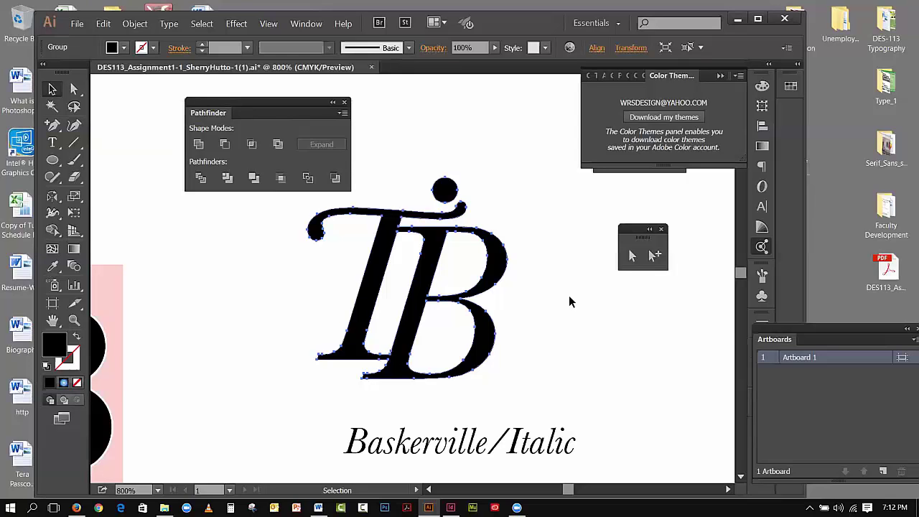
pyautogui.click(581, 298)
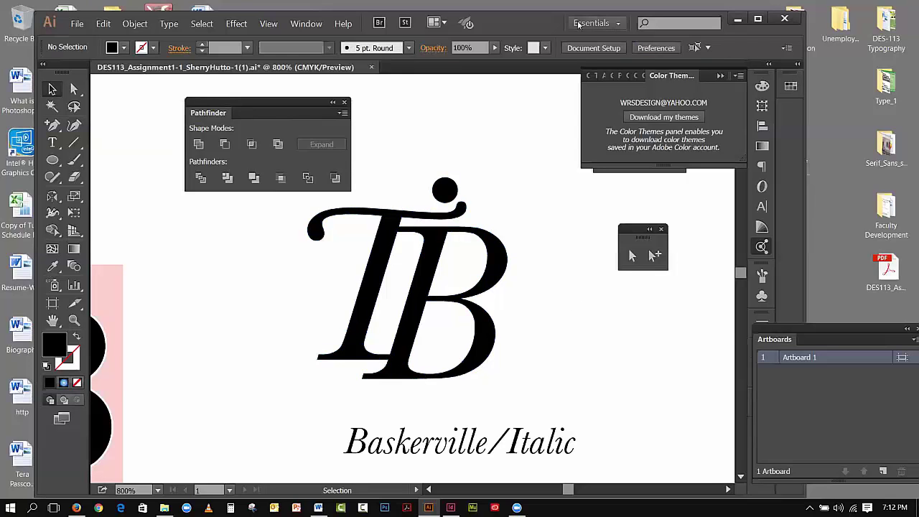